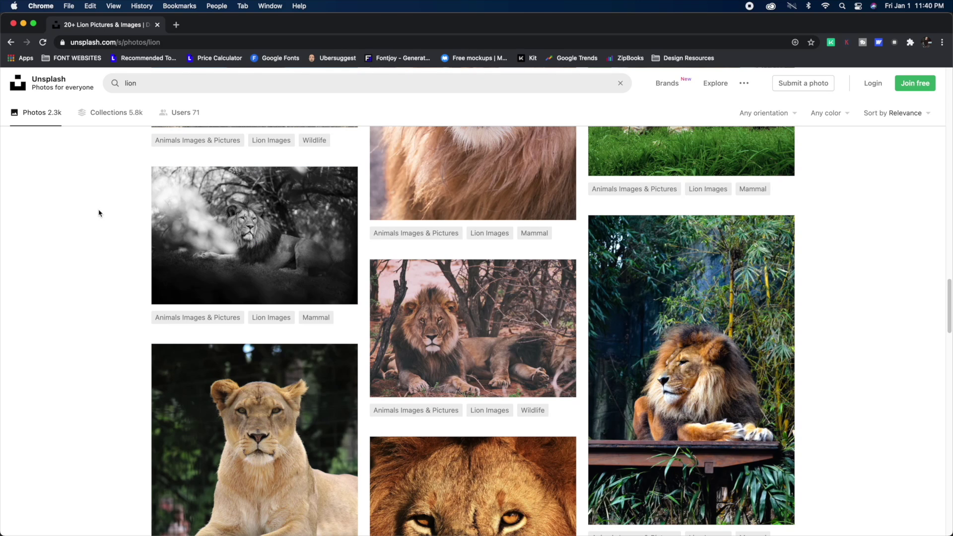
Look through the lion photo results for a suitable image.
{"action": "scroll", "coordinate": [99, 213], "scroll_direction": "down", "scroll_amount": 5}
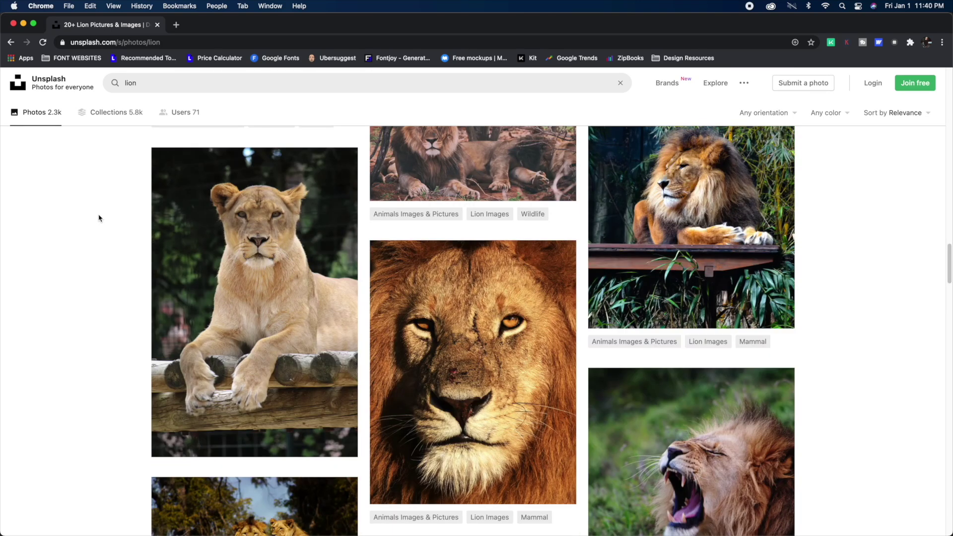
{"action": "scroll", "coordinate": [99, 218], "scroll_direction": "down", "scroll_amount": 5}
{"action": "scroll", "coordinate": [101, 220], "scroll_direction": "down", "scroll_amount": 7}
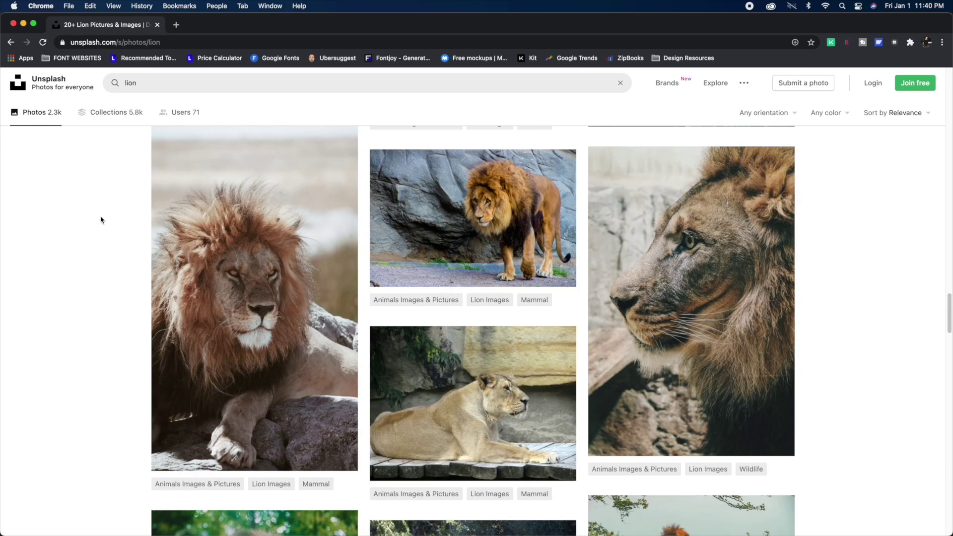
{"action": "scroll", "coordinate": [100, 219], "scroll_direction": "down", "scroll_amount": 4}
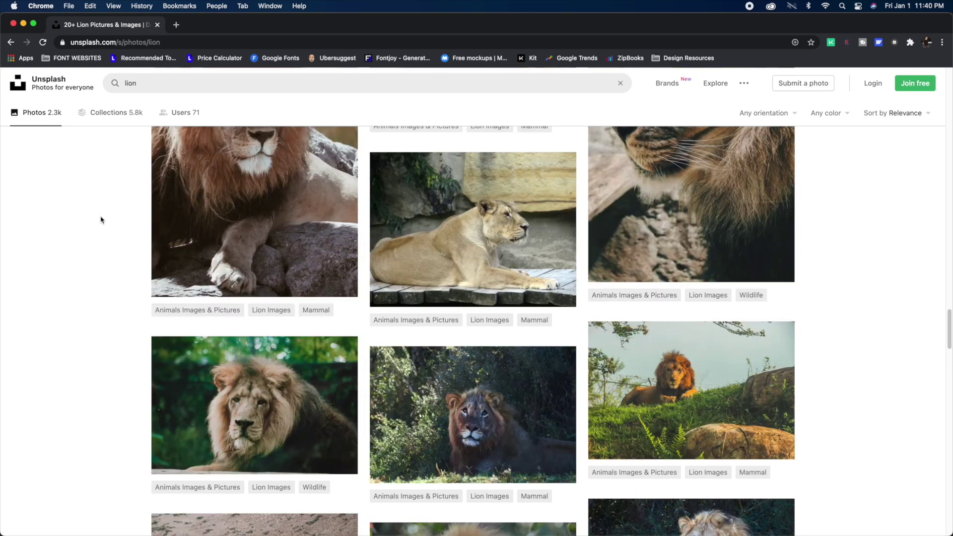
{"action": "scroll", "coordinate": [101, 219], "scroll_direction": "down", "scroll_amount": 8}
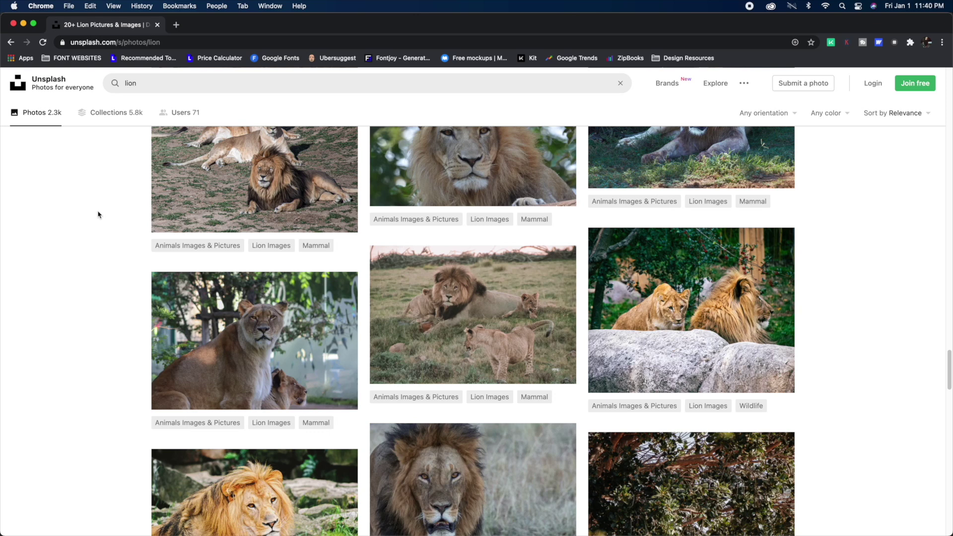
Search Unsplash for "eye" and look through the close-up eye photos in the results.
{"action": "double_click", "coordinate": [189, 83]}
{"action": "type", "text": "eye"}
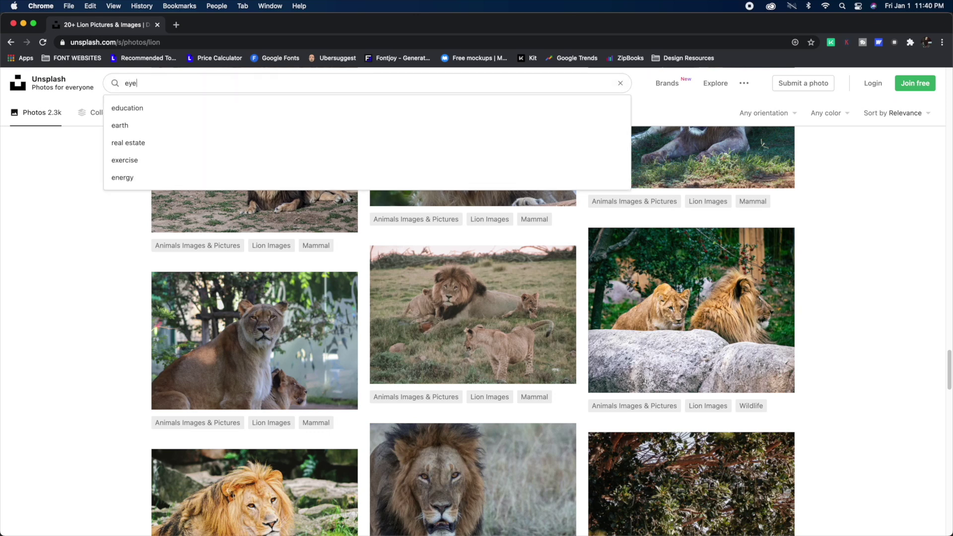
{"action": "key", "text": "Return"}
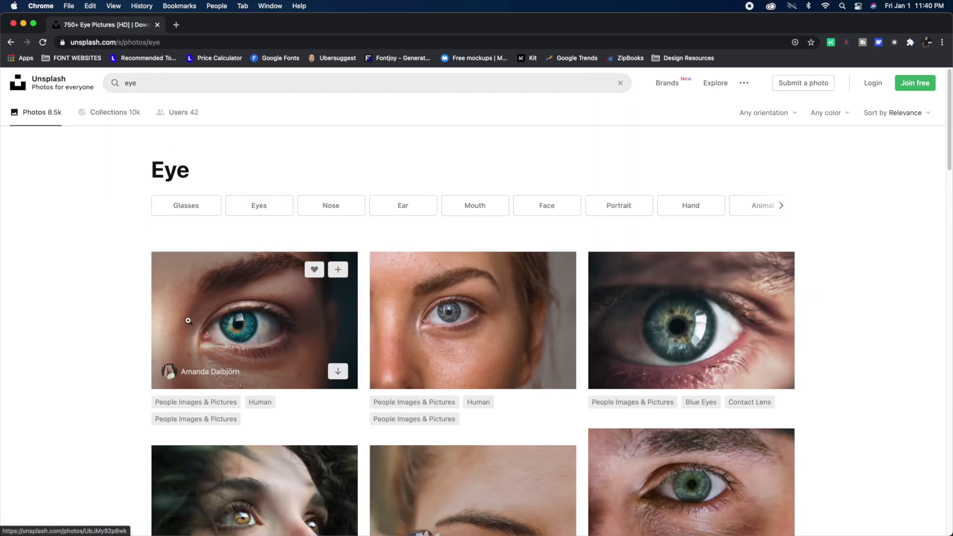
{"action": "scroll", "coordinate": [881, 323], "scroll_direction": "down", "scroll_amount": 4}
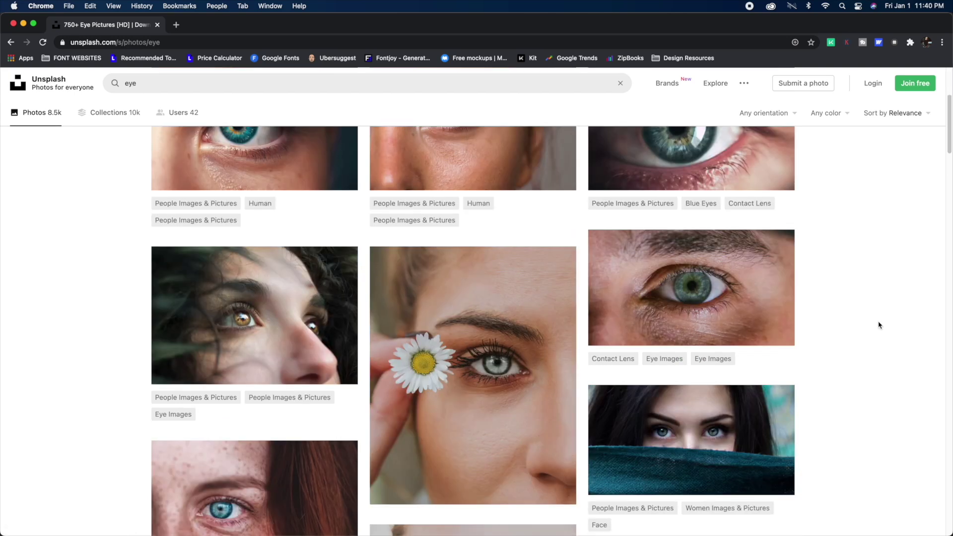
{"action": "scroll", "coordinate": [864, 321], "scroll_direction": "down", "scroll_amount": 4}
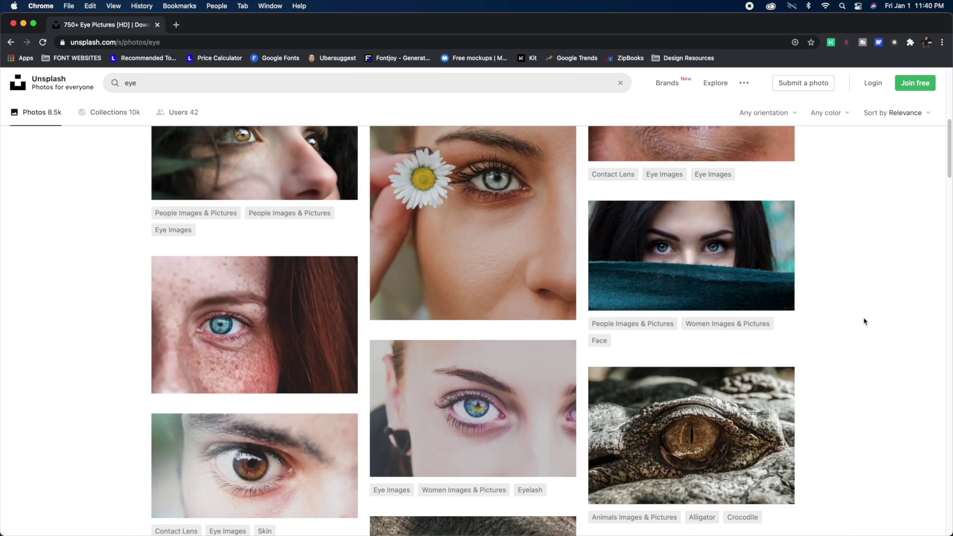
{"action": "scroll", "coordinate": [865, 322], "scroll_direction": "up", "scroll_amount": 8}
{"action": "scroll", "coordinate": [865, 322], "scroll_direction": "down", "scroll_amount": 2}
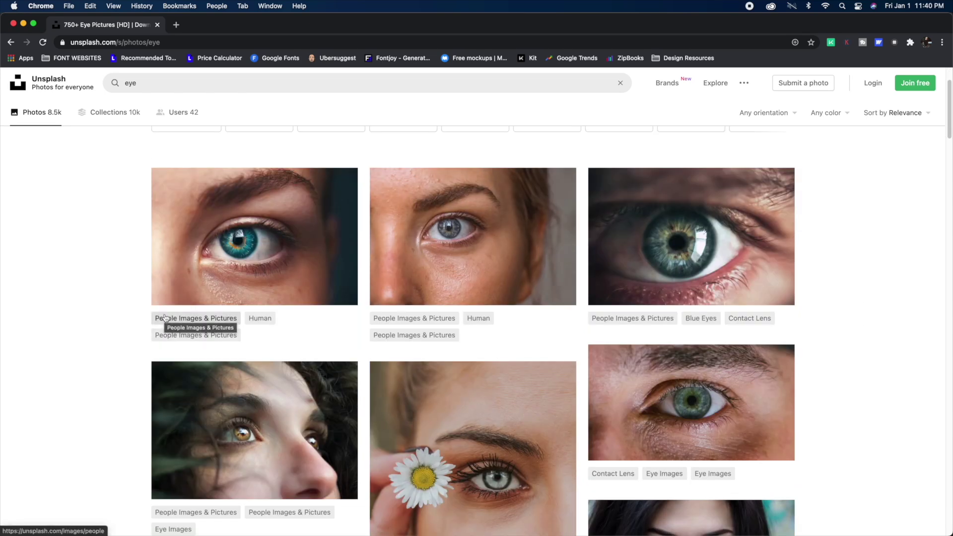
{"action": "scroll", "coordinate": [168, 319], "scroll_direction": "down", "scroll_amount": 8}
{"action": "scroll", "coordinate": [180, 321], "scroll_direction": "down", "scroll_amount": 7}
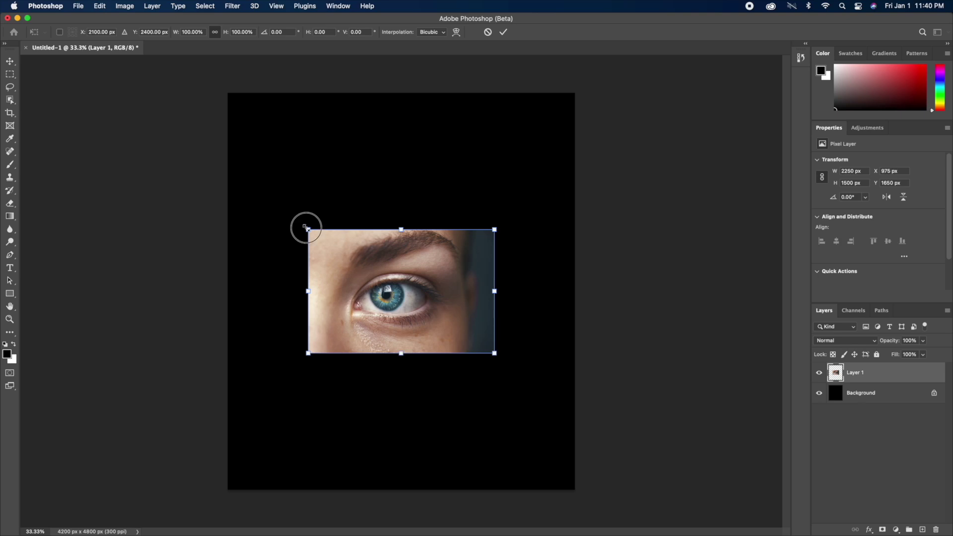
In Photoshop, enlarge the eye photo to about 3646 × 2430 px and draw a black square about 2239 px wide over it.
{"action": "left_click_drag", "start_coordinate": [306, 229], "coordinate": [251, 192]}
{"action": "key", "text": "Return"}
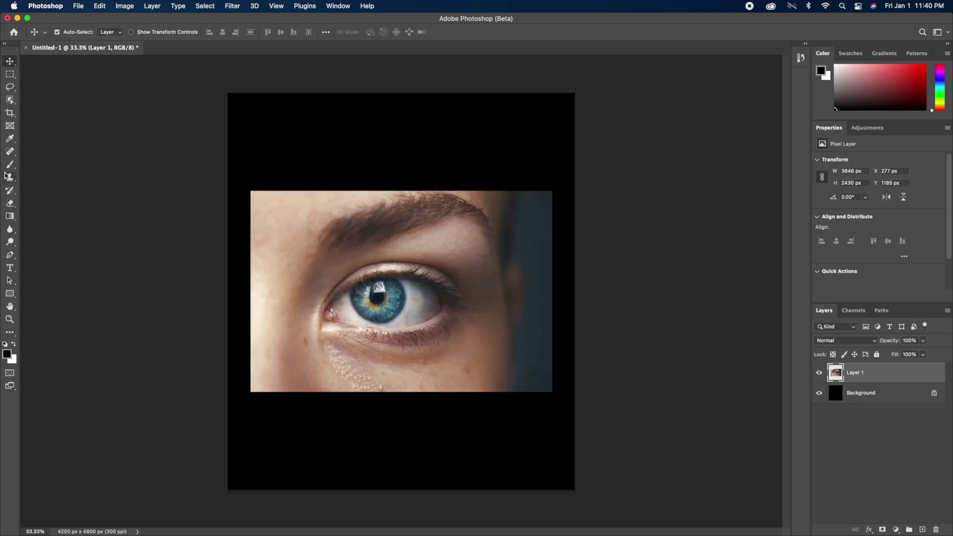
{"action": "left_click", "coordinate": [10, 293]}
{"action": "left_click_drag", "start_coordinate": [280, 198], "coordinate": [551, 381]}
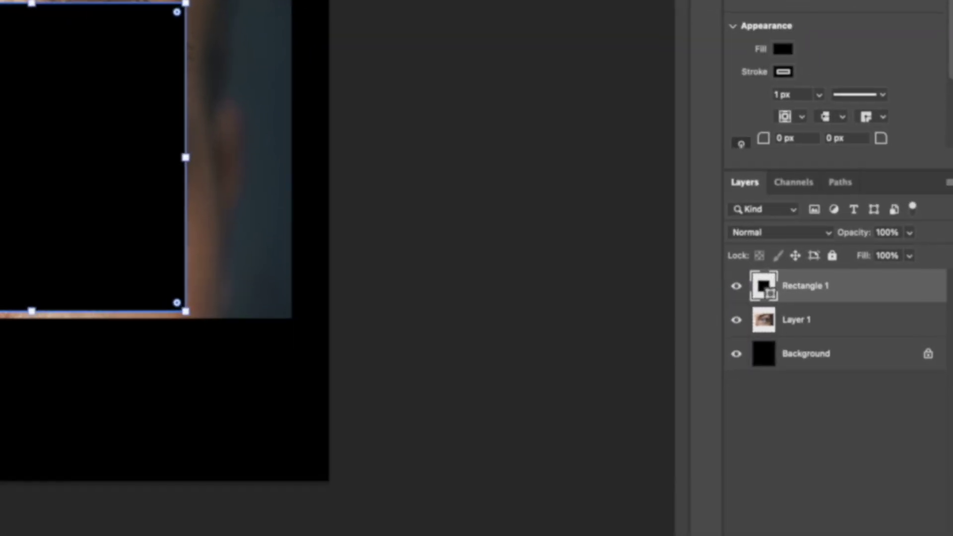
{"action": "key", "text": "ctrl+a"}
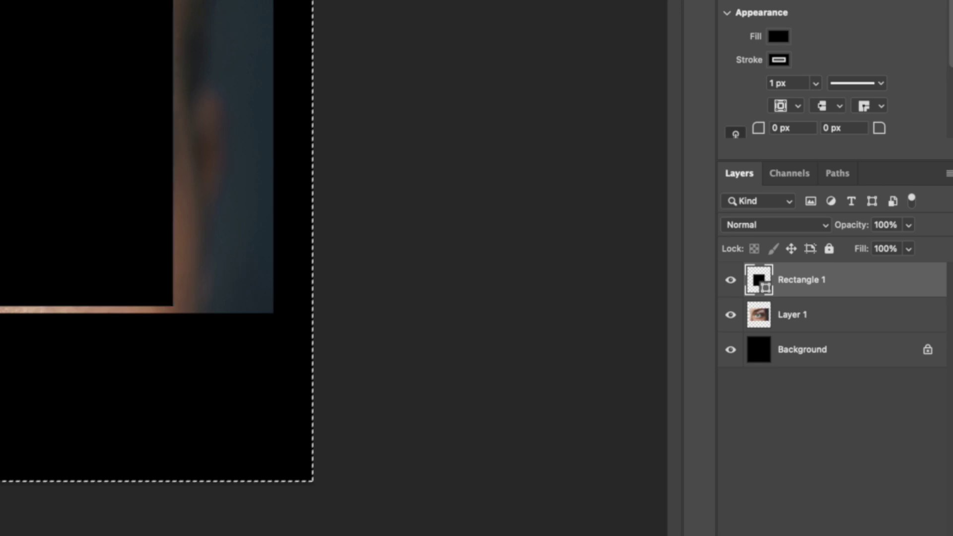
{"action": "key", "text": "ctrl+d"}
Clip the eye photo to the black square by placing it directly above, and scale the photo to about 90%.
{"action": "left_click_drag", "start_coordinate": [780, 316], "coordinate": [794, 269]}
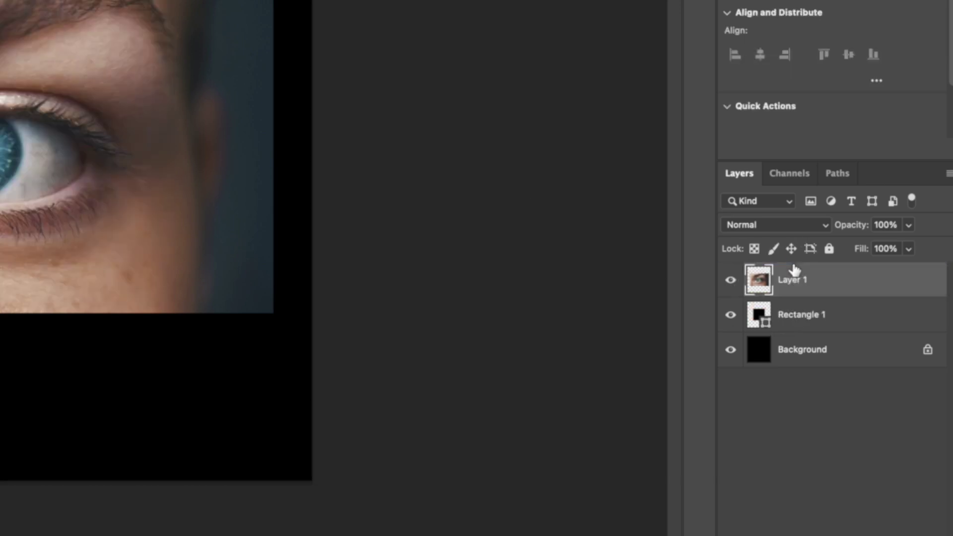
{"action": "left_click", "coordinate": [792, 295], "text": "alt"}
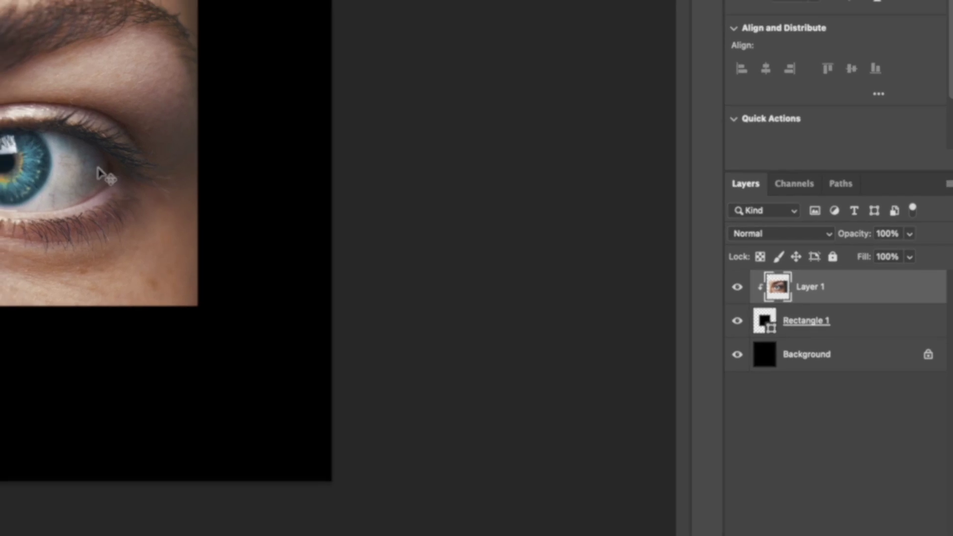
{"action": "key", "text": "ctrl+t"}
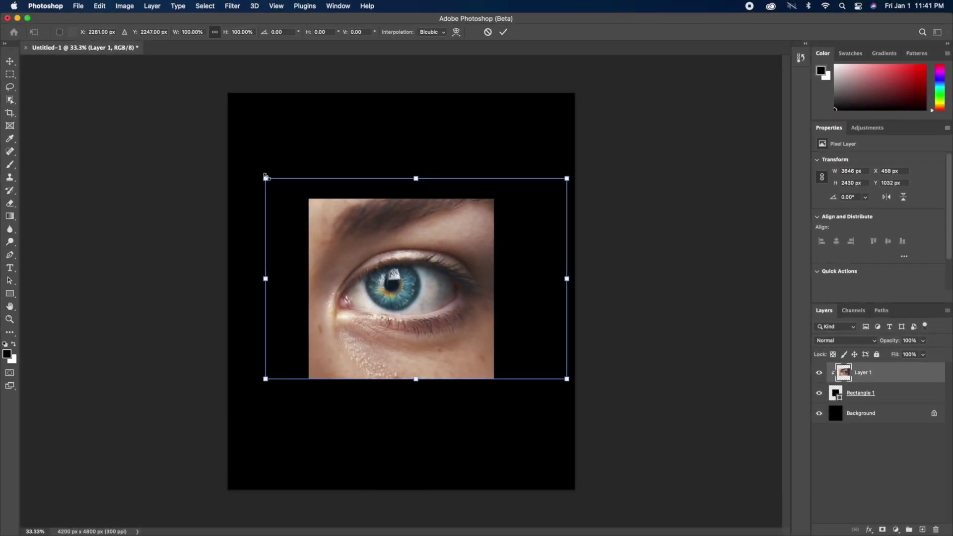
{"action": "mouse_move", "coordinate": [266, 176]}
{"action": "left_mouse_down"}
{"action": "mouse_move", "coordinate": [286, 188]}
{"action": "mouse_move", "coordinate": [279, 185]}
{"action": "left_mouse_up"}
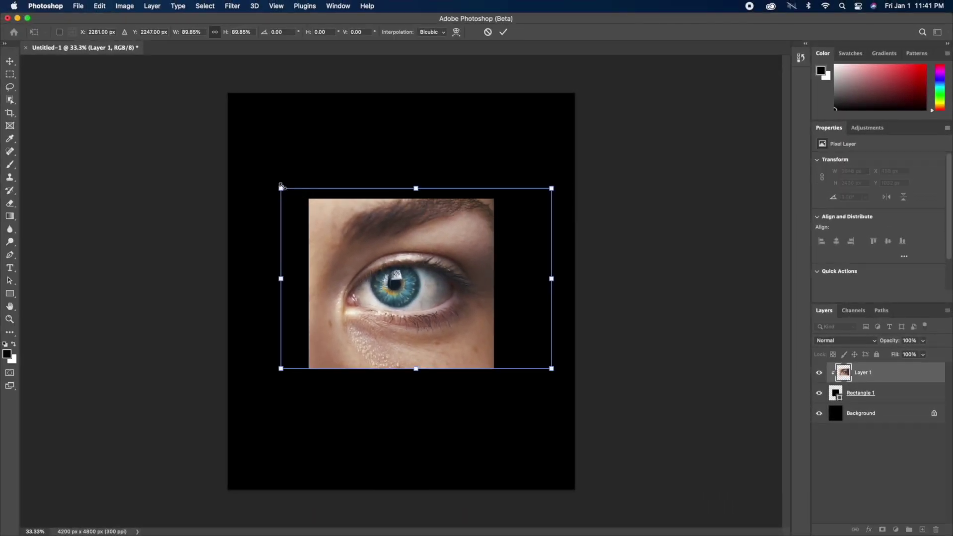
{"action": "key", "text": "Return"}
Align the eye photo and its square on their horizontal and vertical centres, and move them together to the middle of the canvas.
{"action": "left_click", "coordinate": [873, 389], "text": "shift"}
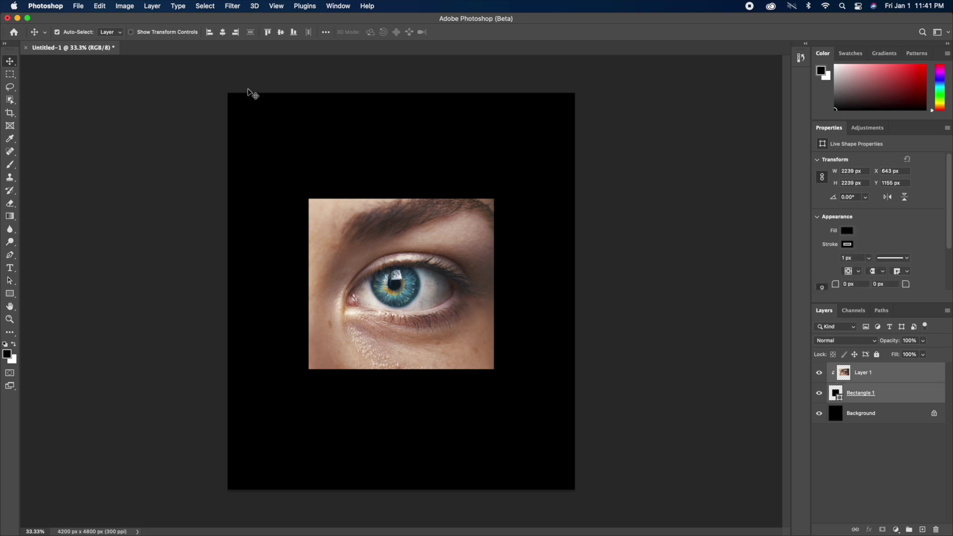
{"action": "left_click", "coordinate": [223, 32]}
{"action": "left_click", "coordinate": [281, 32]}
{"action": "left_click", "coordinate": [521, 255]}
{"action": "left_click_drag", "start_coordinate": [407, 261], "coordinate": [426, 260]}
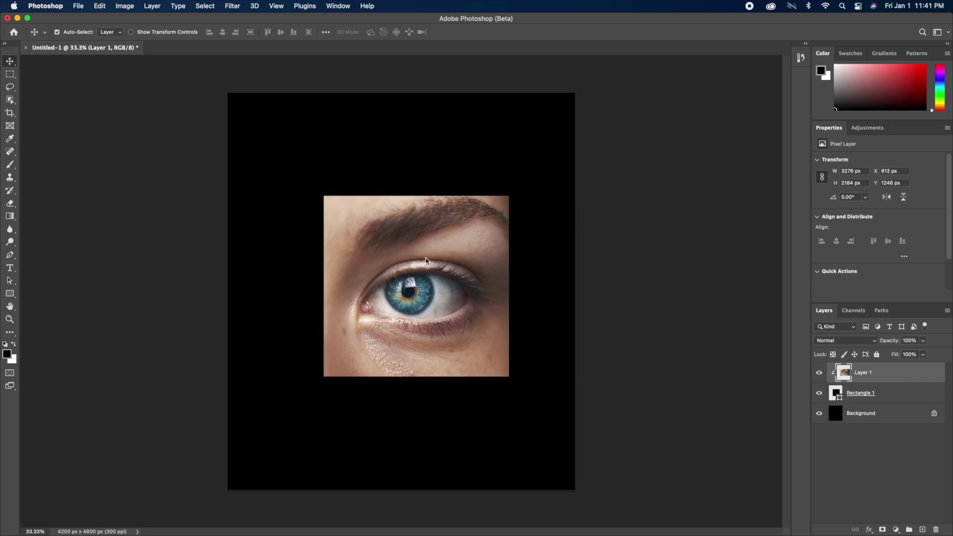
{"action": "left_click", "coordinate": [871, 400], "text": "shift"}
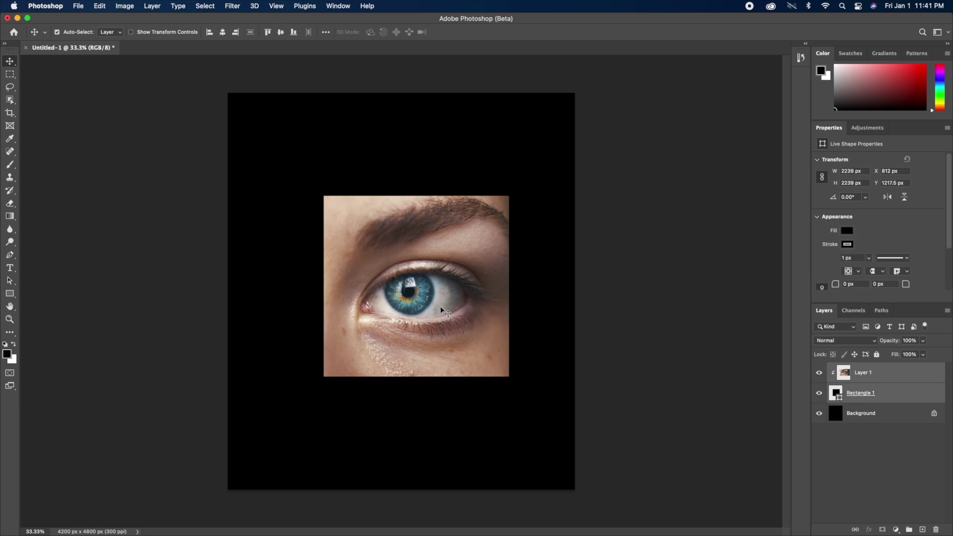
{"action": "left_click_drag", "start_coordinate": [397, 288], "coordinate": [382, 289]}
Draw a wide rectangle of about 3517 × 2107 px across the eye image and remove its fill.
{"action": "key", "text": "u"}
{"action": "left_click_drag", "start_coordinate": [310, 180], "coordinate": [549, 378]}
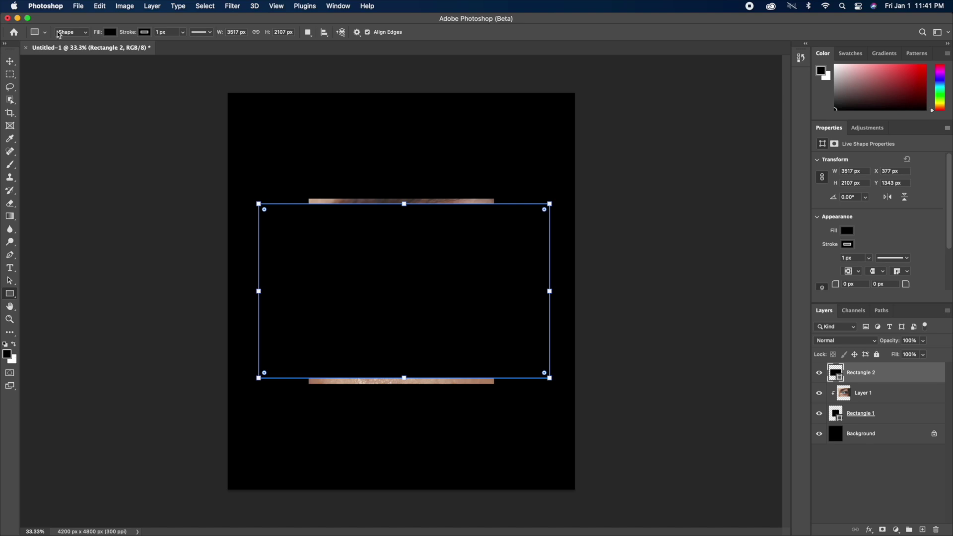
{"action": "left_click", "coordinate": [109, 32]}
{"action": "left_click", "coordinate": [52, 51]}
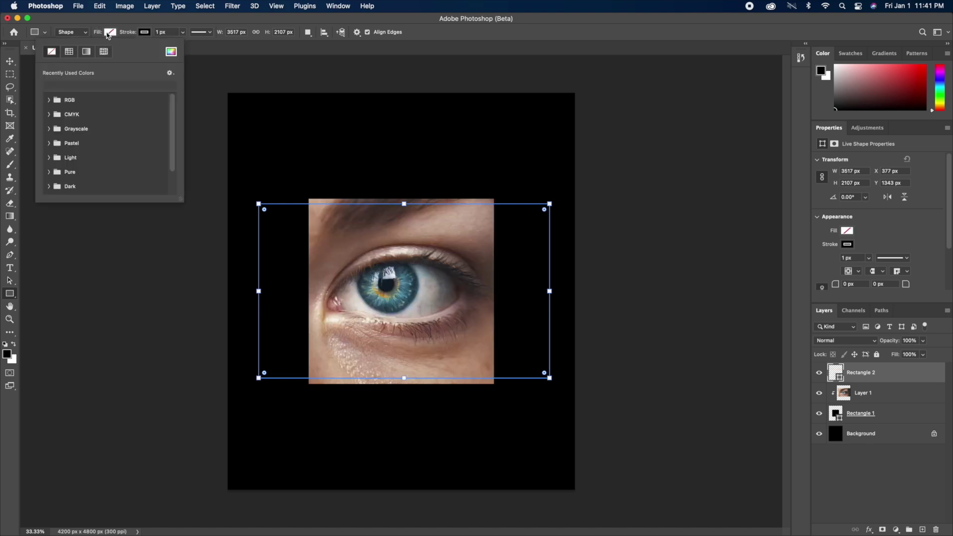
Give the wide rectangle a thicker RGB red stroke and nudge it into place over the eye image.
{"action": "left_click", "coordinate": [145, 32]}
{"action": "left_click", "coordinate": [84, 100]}
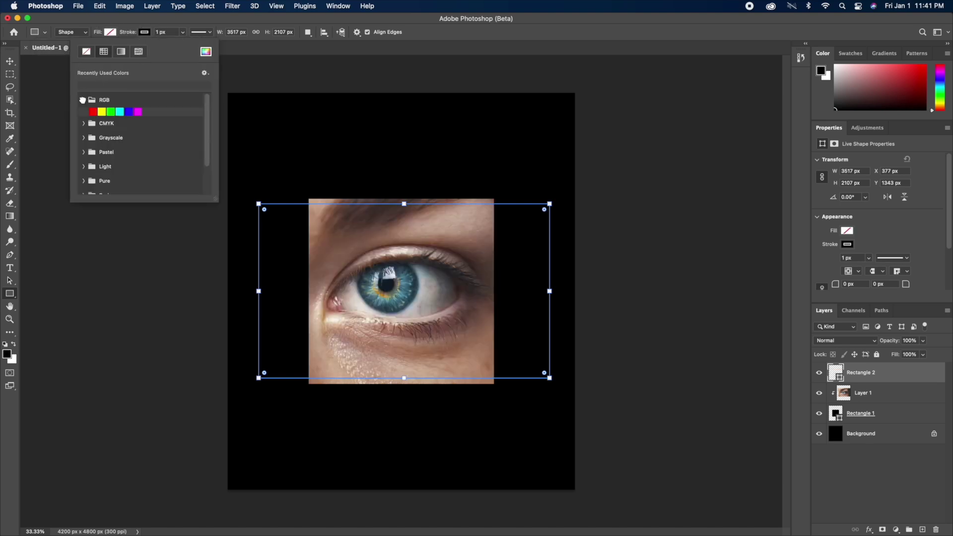
{"action": "left_click", "coordinate": [93, 112]}
{"action": "left_click_drag", "start_coordinate": [129, 35], "coordinate": [143, 34]}
{"action": "left_click", "coordinate": [11, 61]}
{"action": "left_click_drag", "start_coordinate": [347, 138], "coordinate": [342, 137]}
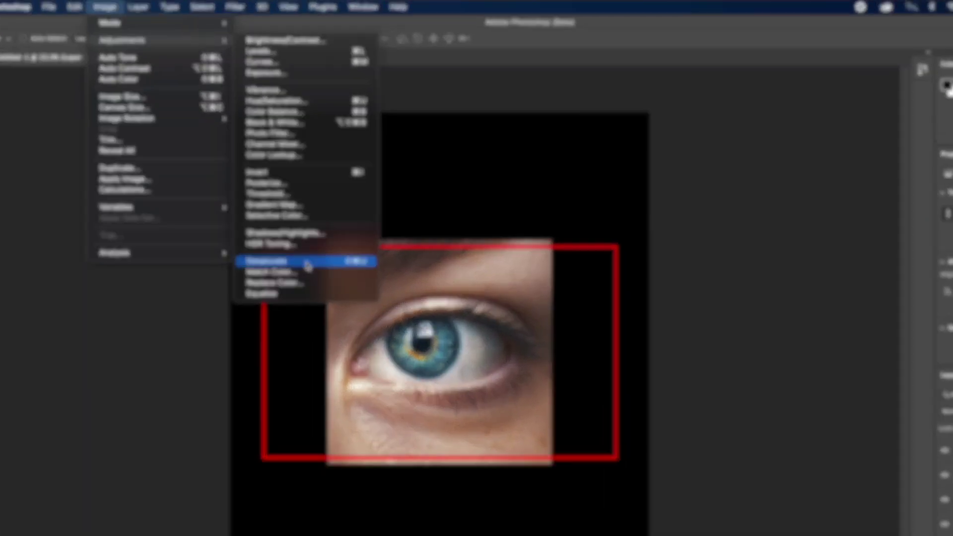
Desaturate the eye photo, and set its brightness to 27 and contrast to 89.
{"action": "left_click", "coordinate": [270, 236]}
{"action": "left_click", "coordinate": [60, 8]}
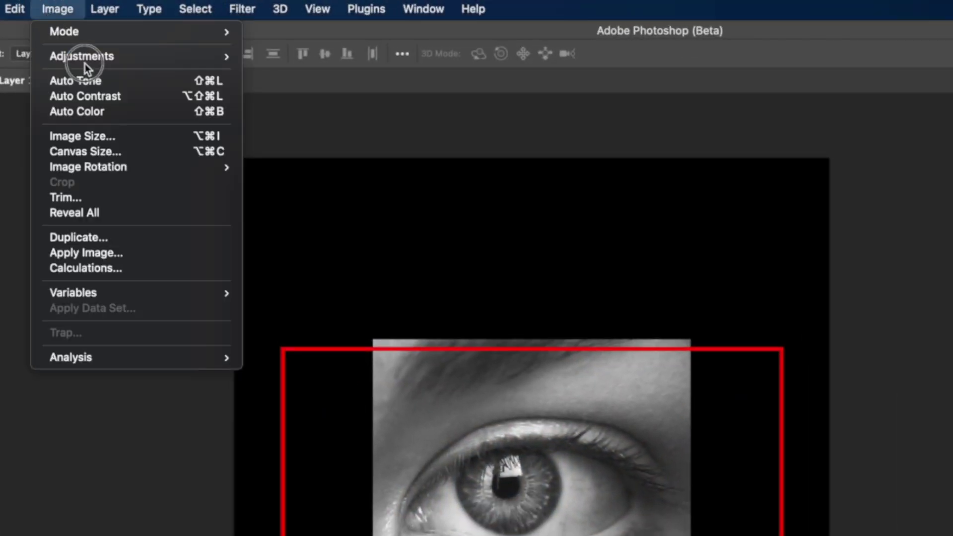
{"action": "mouse_move", "coordinate": [89, 54]}
{"action": "left_click", "coordinate": [296, 56]}
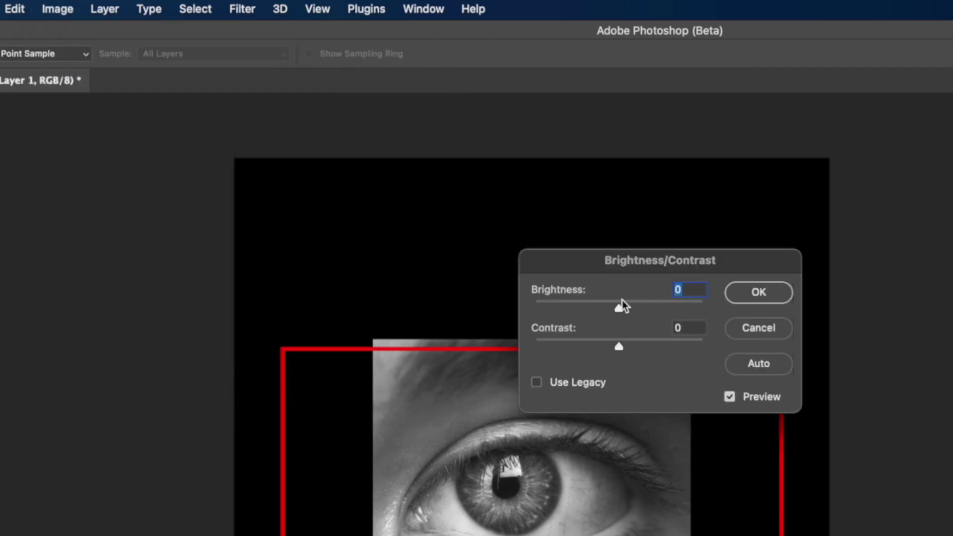
{"action": "left_click_drag", "start_coordinate": [624, 299], "coordinate": [634, 305]}
{"action": "left_click_drag", "start_coordinate": [680, 349], "coordinate": [694, 350]}
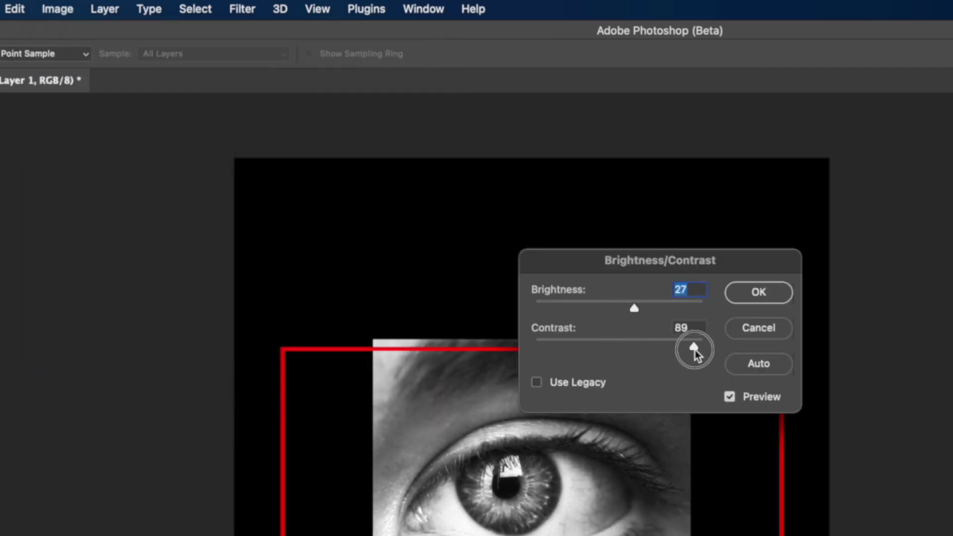
{"action": "left_click", "coordinate": [782, 296]}
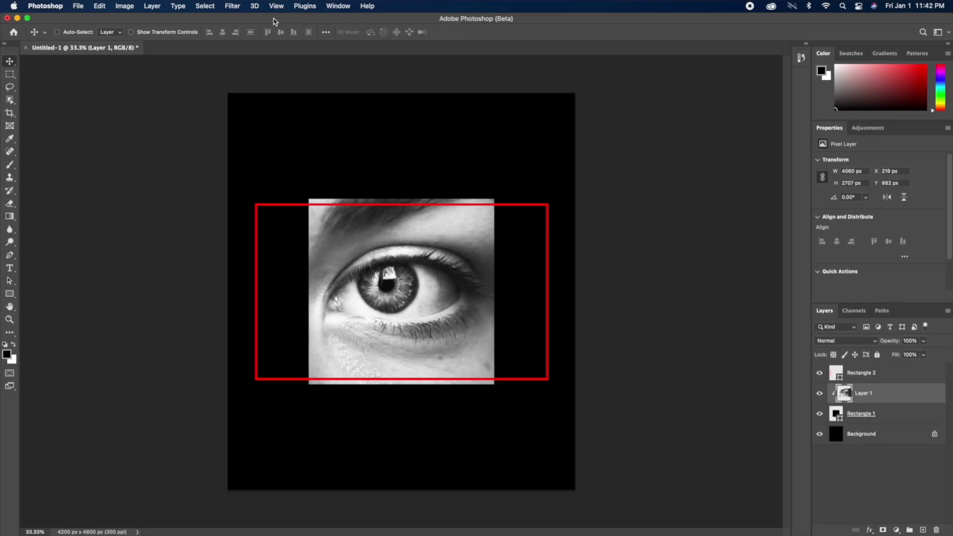
Open the Filter Gallery for the eye photo and toggle the Grain and Torn Edges effects to compare the preview.
{"action": "left_click", "coordinate": [234, 8]}
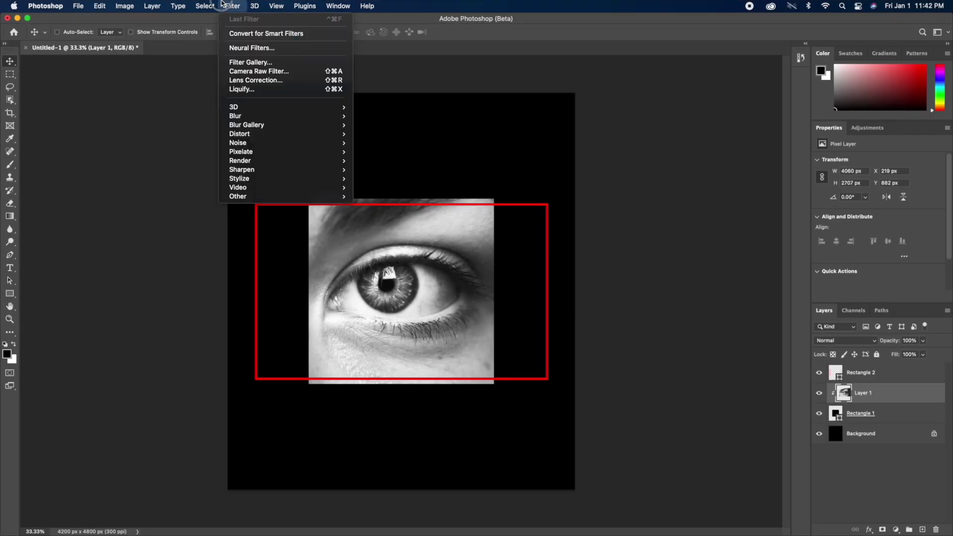
{"action": "left_click", "coordinate": [260, 61]}
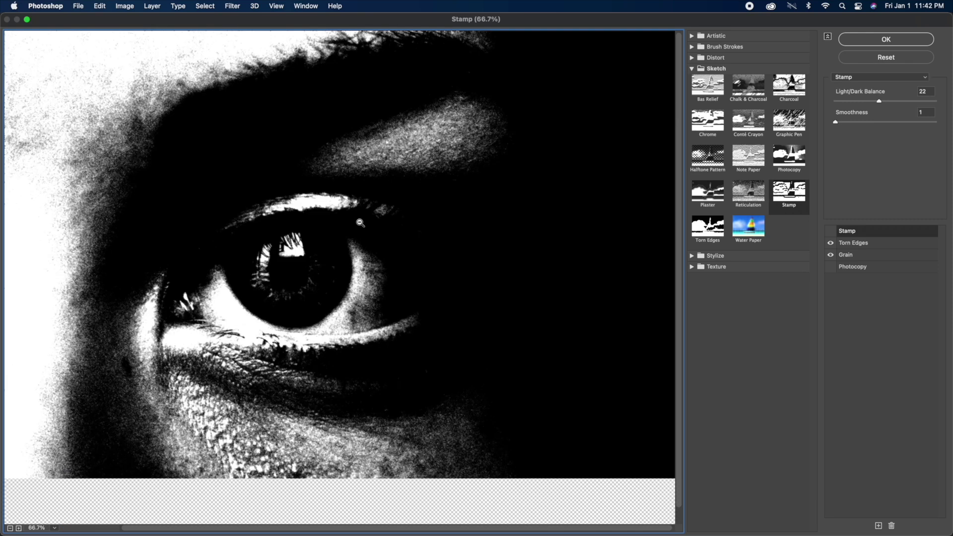
{"action": "left_click", "coordinate": [360, 223], "text": "alt"}
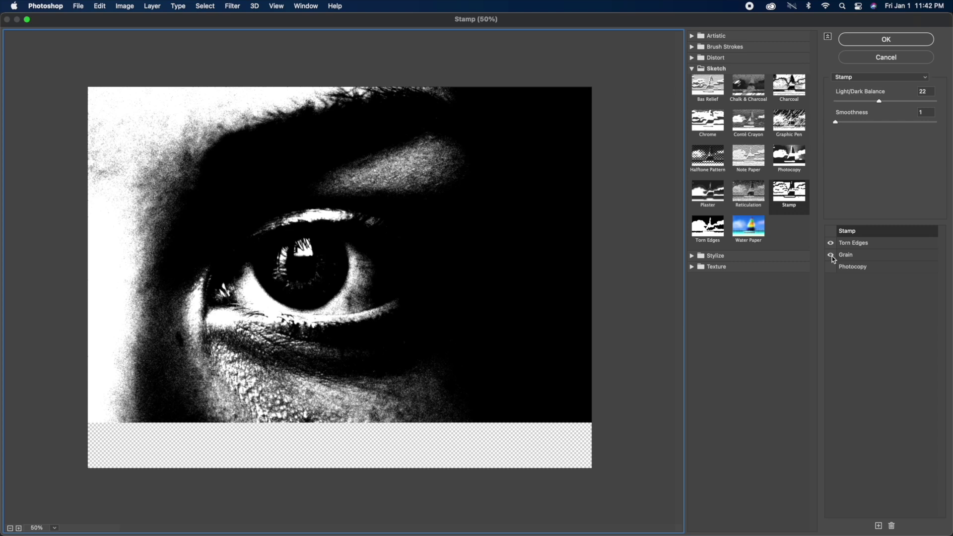
{"action": "left_click", "coordinate": [831, 256]}
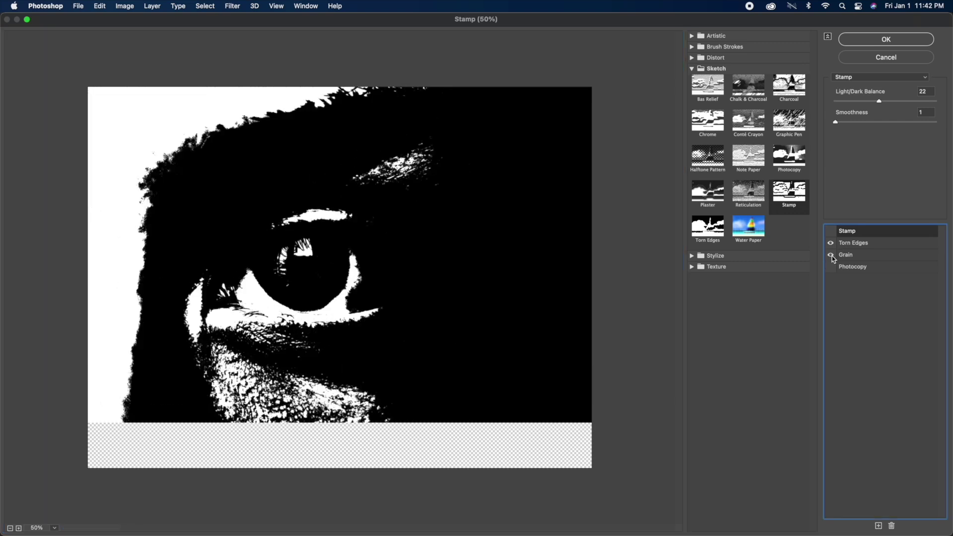
{"action": "left_click", "coordinate": [831, 244]}
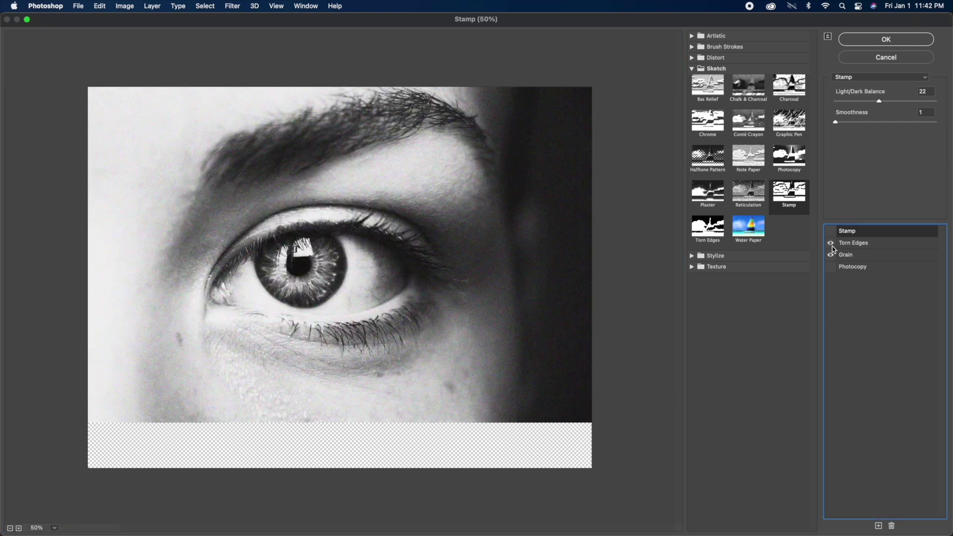
Set the Torn Edges effect's image balance to 40 and its contrast to 2.
{"action": "left_click", "coordinate": [866, 243]}
{"action": "left_click_drag", "start_coordinate": [886, 101], "coordinate": [915, 103]}
{"action": "left_click_drag", "start_coordinate": [869, 142], "coordinate": [840, 143]}
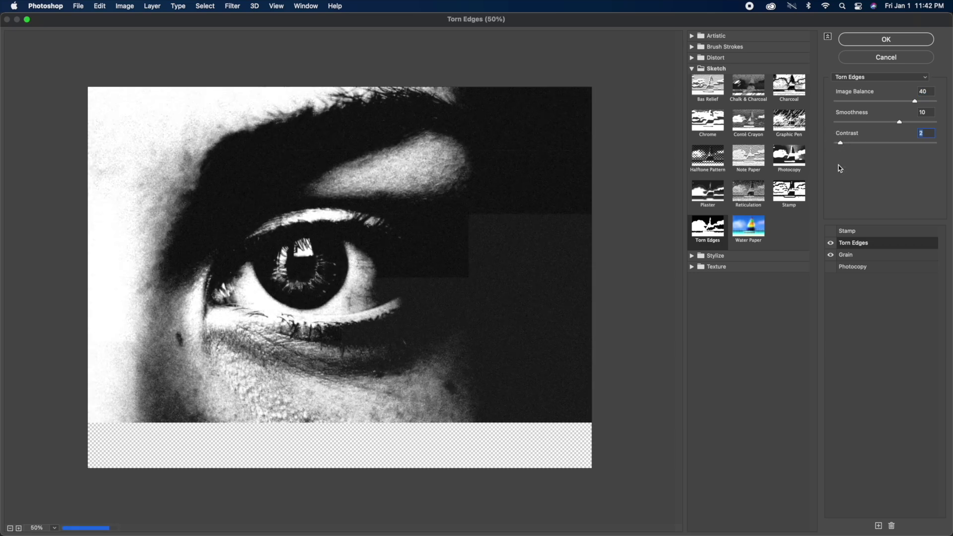
Set the Grain effect's intensity to 66.
{"action": "left_click", "coordinate": [854, 254]}
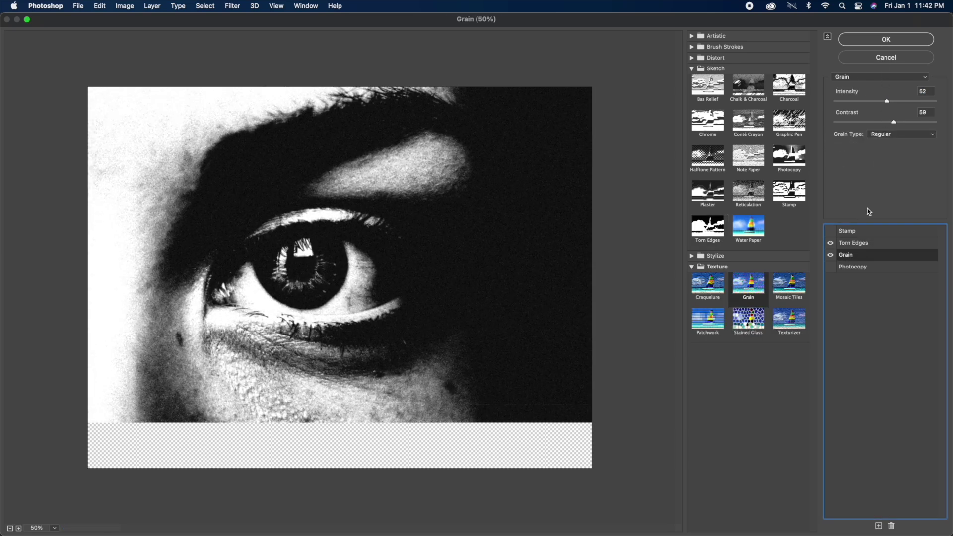
{"action": "left_click_drag", "start_coordinate": [887, 101], "coordinate": [905, 105]}
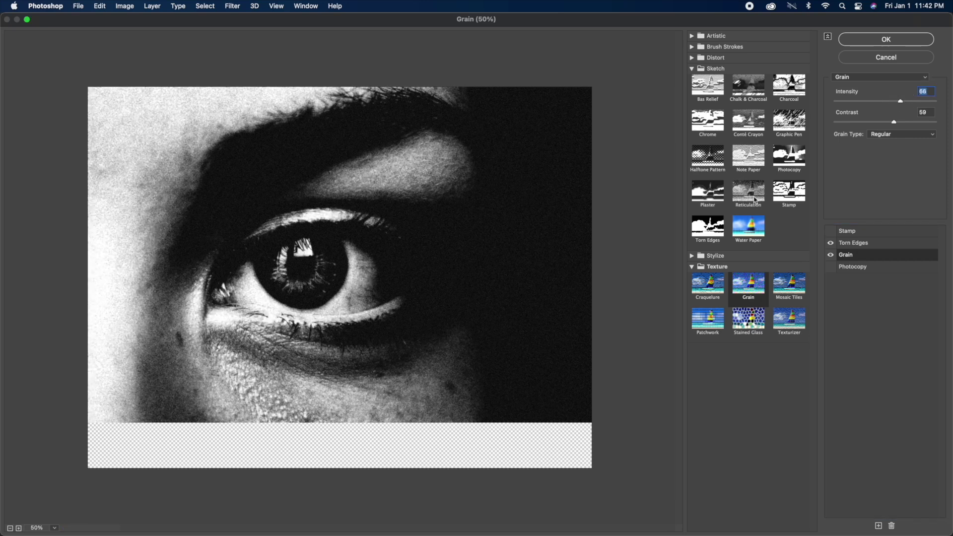
Try the Stamp effect on the eye photo with a light/dark balance of 2.
{"action": "left_click", "coordinate": [854, 232]}
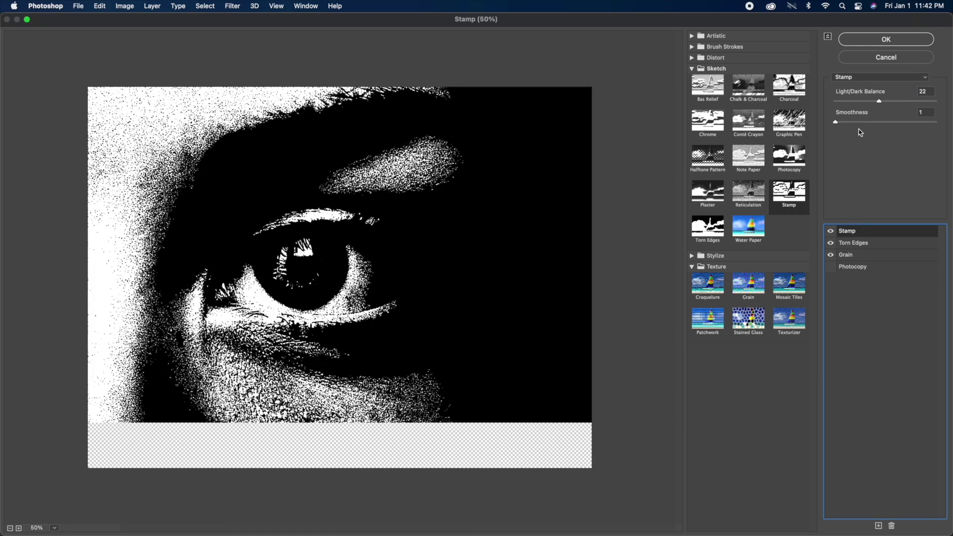
{"action": "left_click_drag", "start_coordinate": [863, 101], "coordinate": [841, 105]}
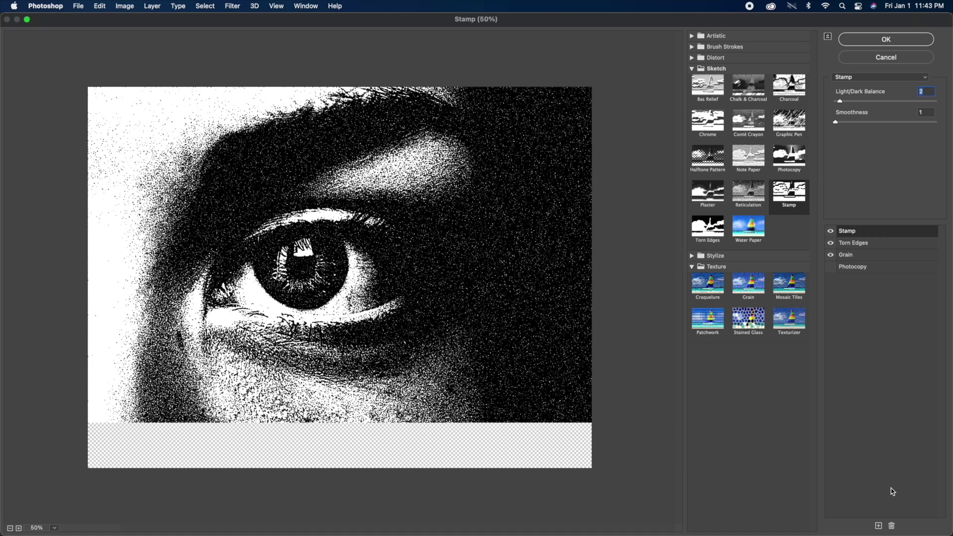
Add a Halftone Pattern effect in place of the Stamp, using the Dot pattern type, size 5 and contrast 40.
{"action": "left_click", "coordinate": [878, 527]}
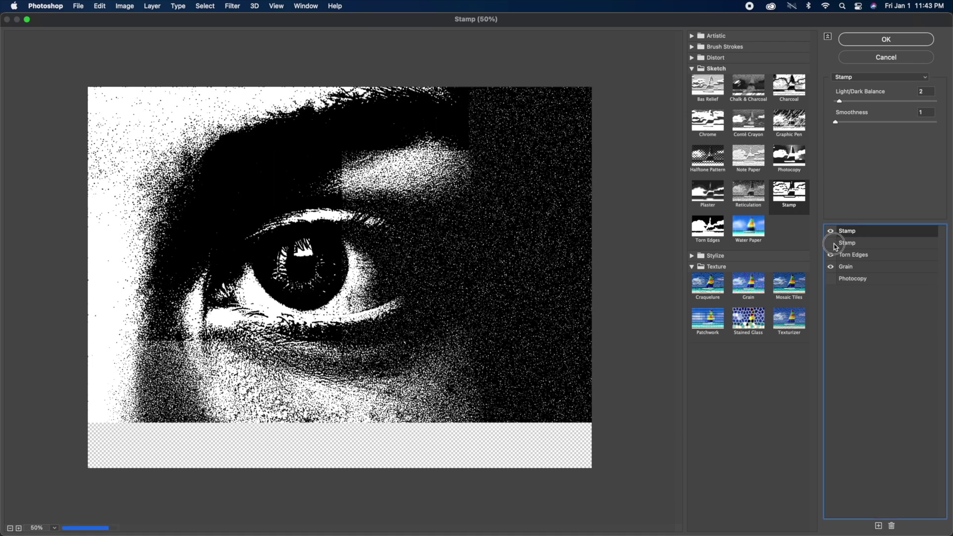
{"action": "left_click", "coordinate": [707, 157]}
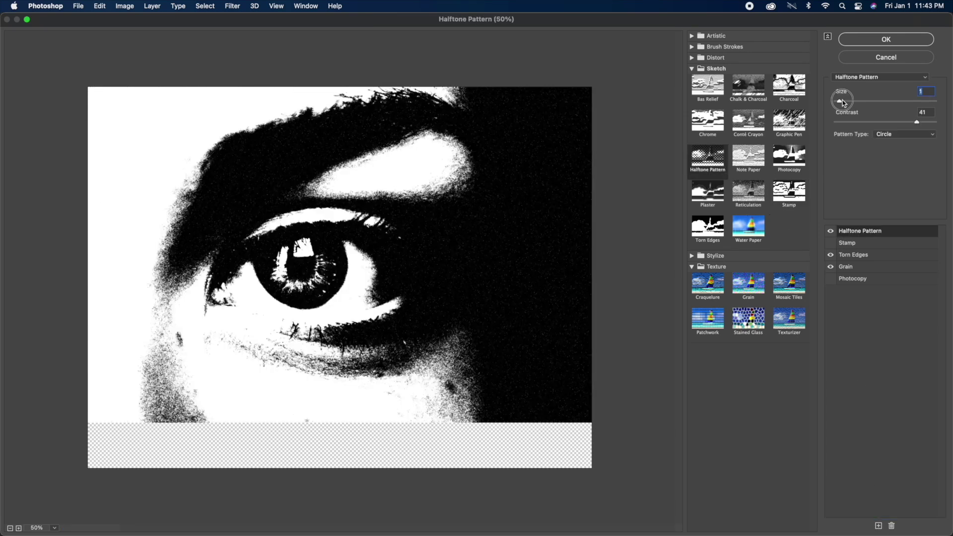
{"action": "left_click", "coordinate": [853, 101]}
{"action": "left_click_drag", "start_coordinate": [853, 101], "coordinate": [893, 124]}
{"action": "left_click", "coordinate": [890, 137]}
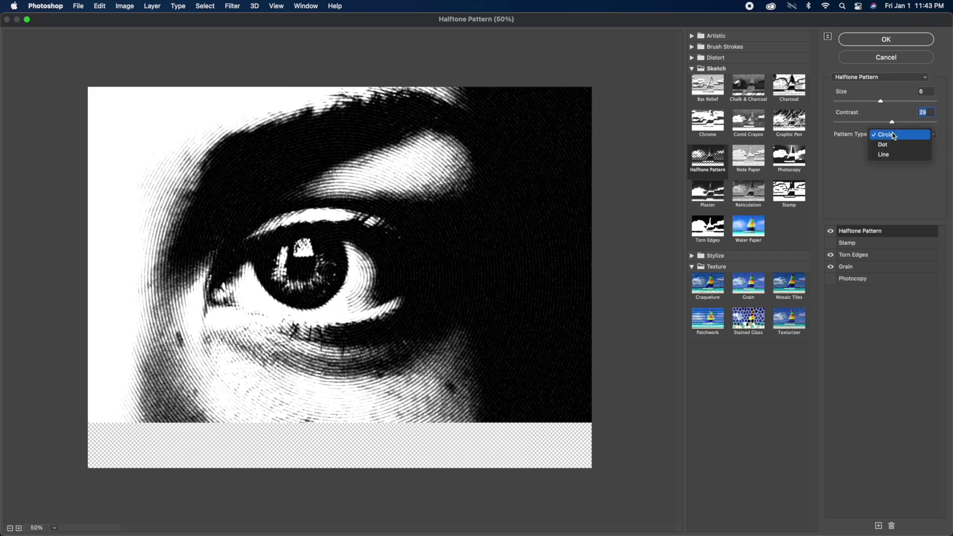
{"action": "left_click", "coordinate": [885, 144]}
{"action": "mouse_move", "coordinate": [882, 104]}
{"action": "left_mouse_down"}
{"action": "mouse_move", "coordinate": [914, 122]}
{"action": "mouse_move", "coordinate": [871, 103]}
{"action": "left_mouse_up"}
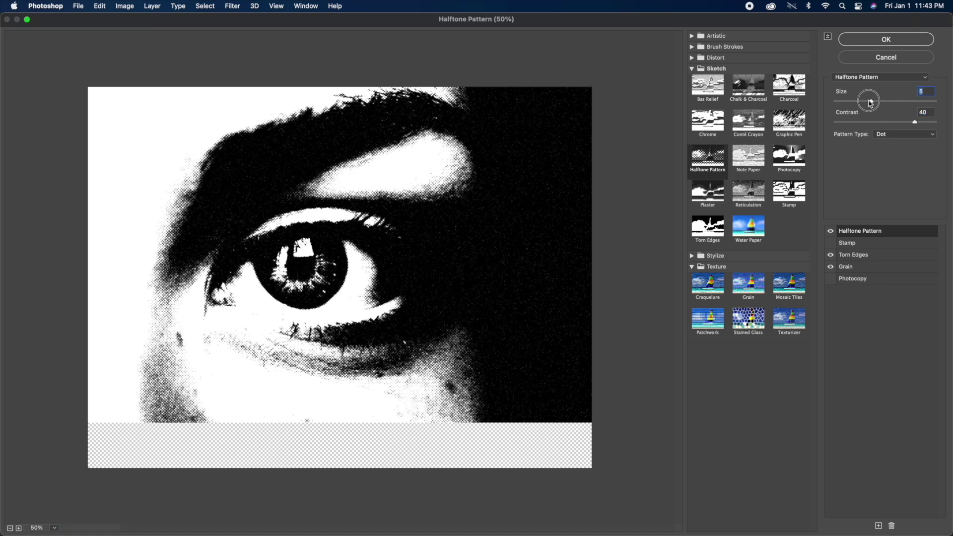
Move the Halftone Pattern effect below Grain in the effect stack and set its size to 7.
{"action": "left_click_drag", "start_coordinate": [855, 231], "coordinate": [854, 271]}
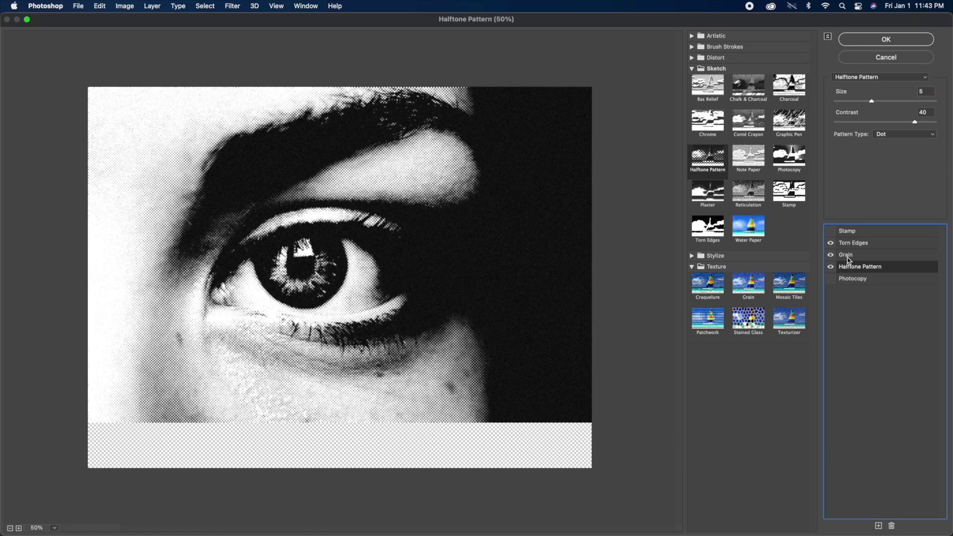
{"action": "left_click", "coordinate": [886, 101]}
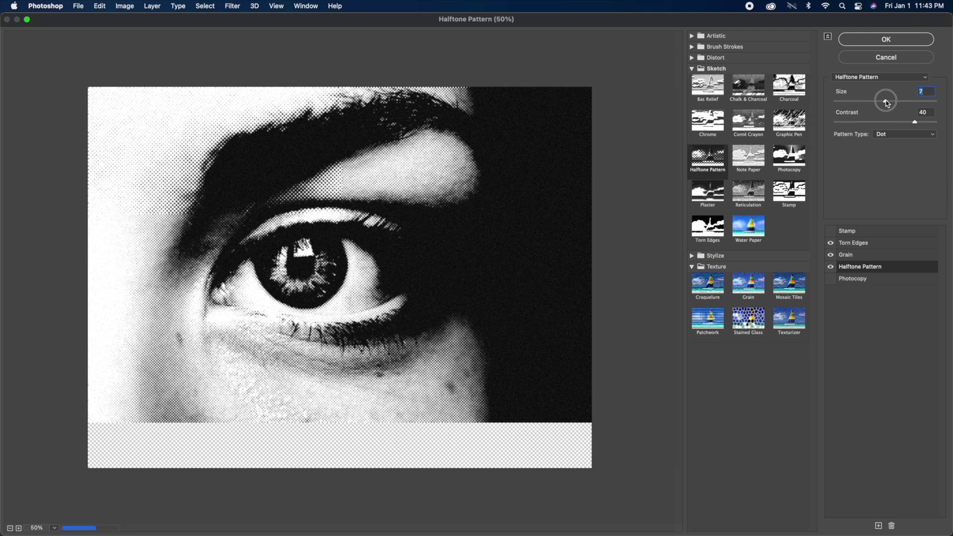
Try a lower intensity for the Grain effect and settle on an intensity of 76.
{"action": "left_click", "coordinate": [866, 256]}
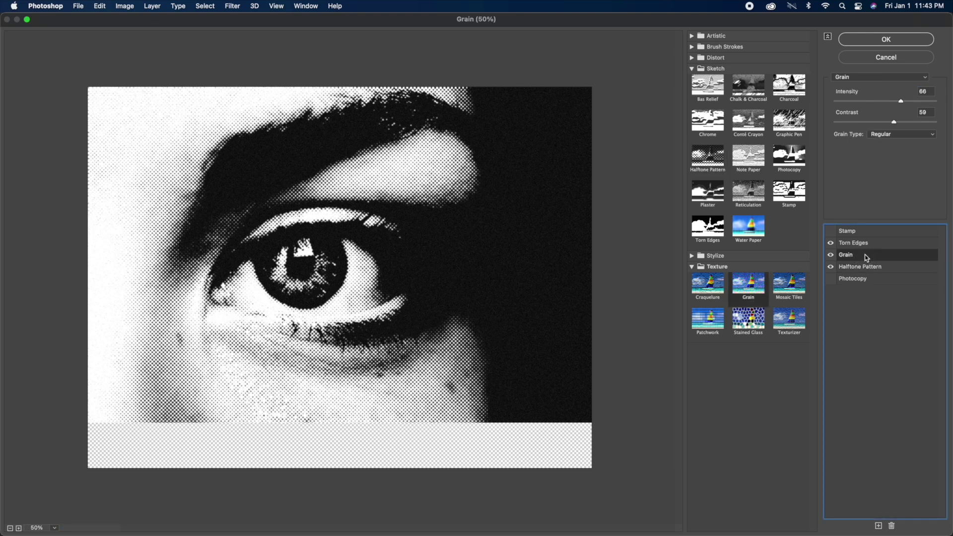
{"action": "left_click", "coordinate": [866, 101]}
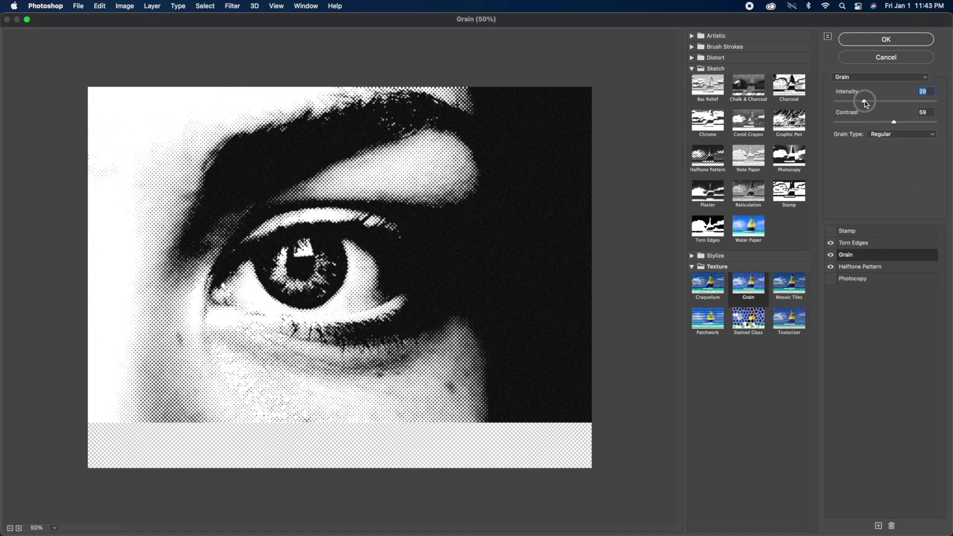
{"action": "left_click", "coordinate": [911, 105]}
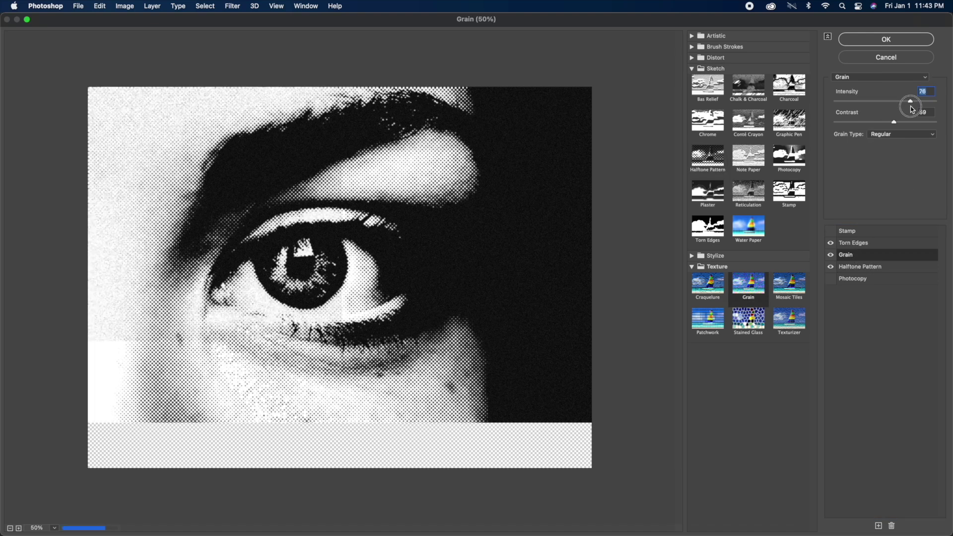
Set the Torn Edges effect's image balance to 41 and smoothness to 14, and fine-tune its contrast.
{"action": "left_click", "coordinate": [865, 241]}
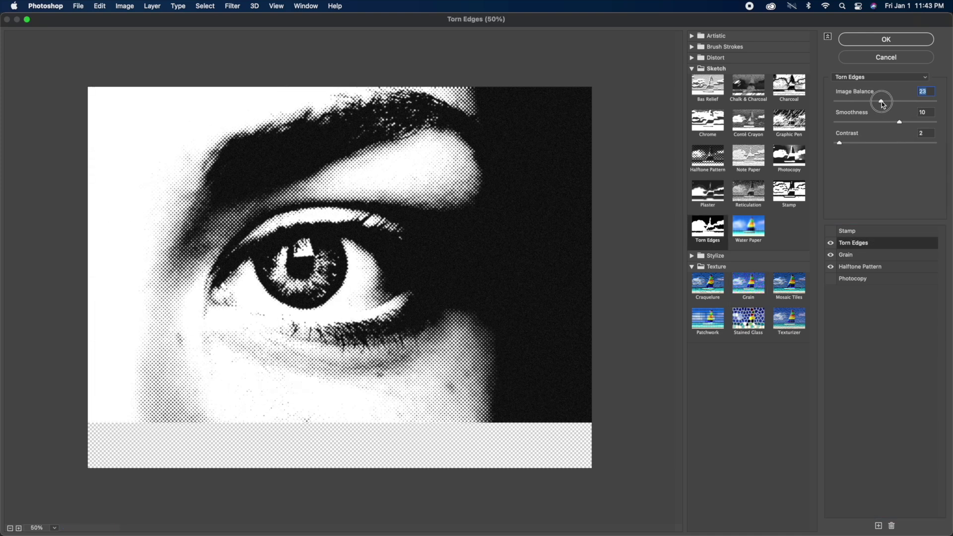
{"action": "left_click", "coordinate": [917, 101]}
{"action": "left_click", "coordinate": [930, 122]}
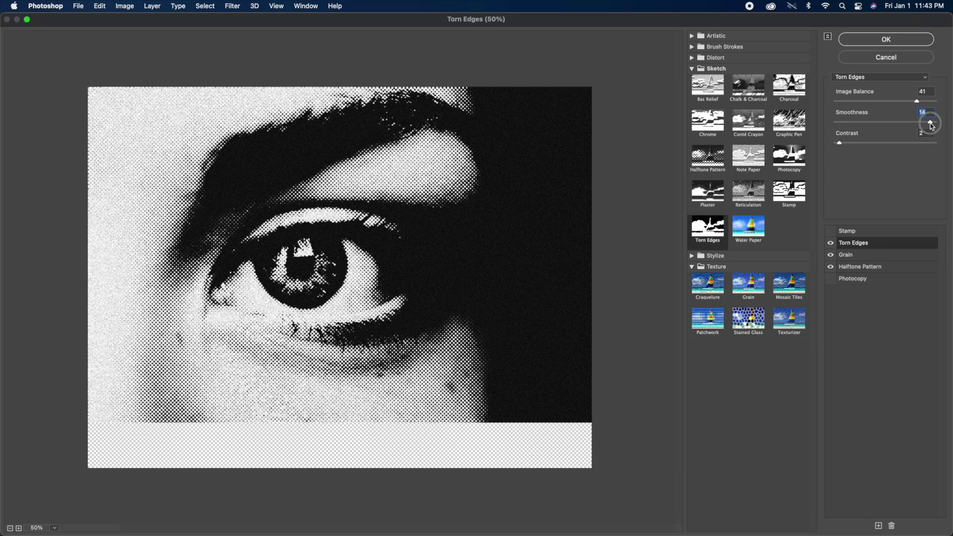
{"action": "mouse_move", "coordinate": [852, 144]}
{"action": "left_mouse_down"}
{"action": "mouse_move", "coordinate": [882, 147]}
{"action": "mouse_move", "coordinate": [842, 142]}
{"action": "left_mouse_up"}
Set the Chinese text's font to Arial Unicode MS and change its orientation to vertical.
{"action": "scroll", "coordinate": [98, 30], "scroll_direction": "down", "scroll_amount": 3}
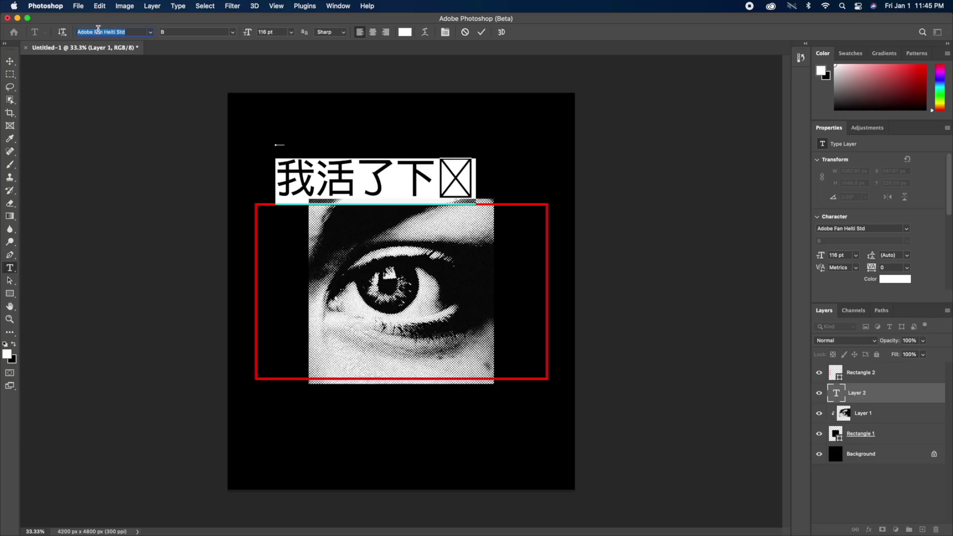
{"action": "scroll", "coordinate": [98, 31], "scroll_direction": "down", "scroll_amount": 3}
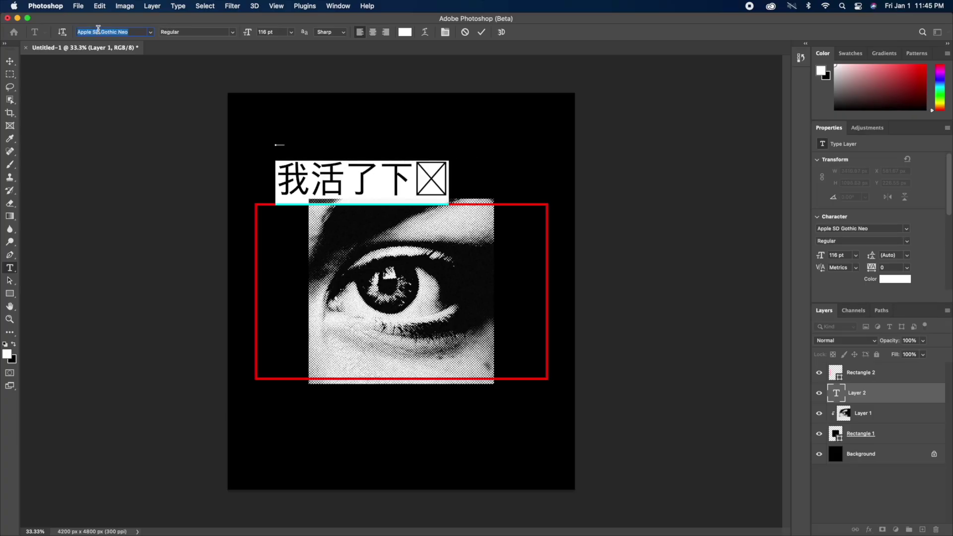
{"action": "scroll", "coordinate": [97, 30], "scroll_direction": "down", "scroll_amount": 3}
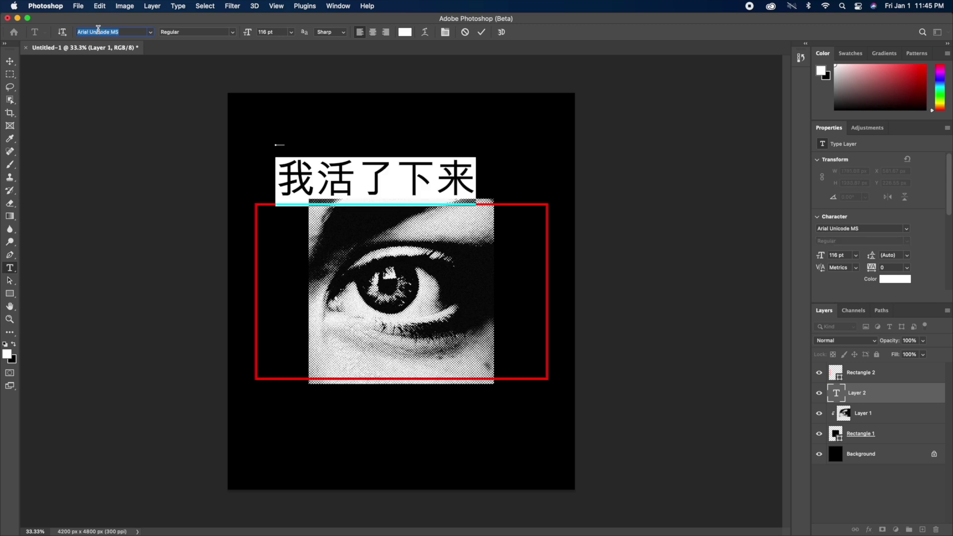
{"action": "left_click", "coordinate": [62, 32]}
Position the vertical Chinese text between the red frame's left side and the eye photo.
{"action": "left_click", "coordinate": [10, 61]}
{"action": "left_click_drag", "start_coordinate": [196, 174], "coordinate": [240, 211]}
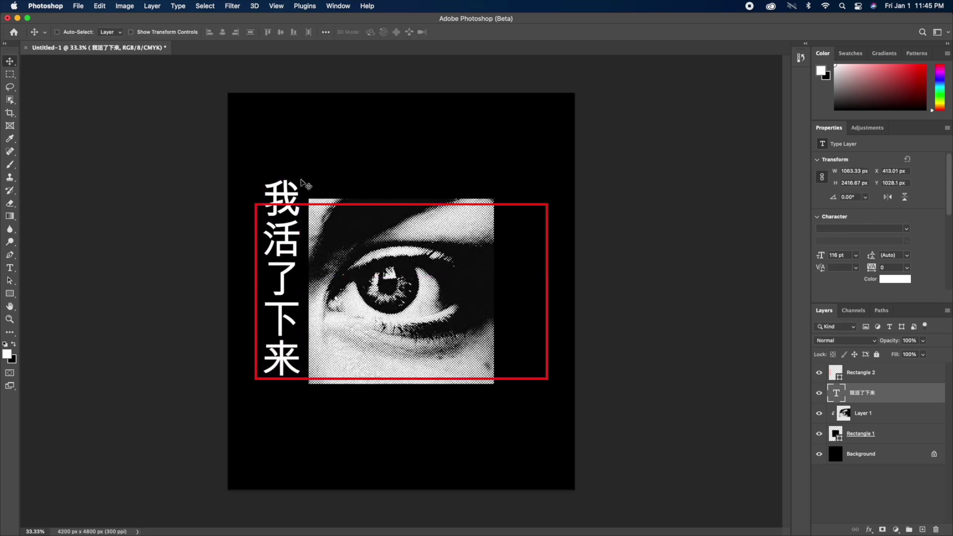
{"action": "key", "text": "super+t"}
{"action": "left_click_drag", "start_coordinate": [335, 193], "coordinate": [350, 178]}
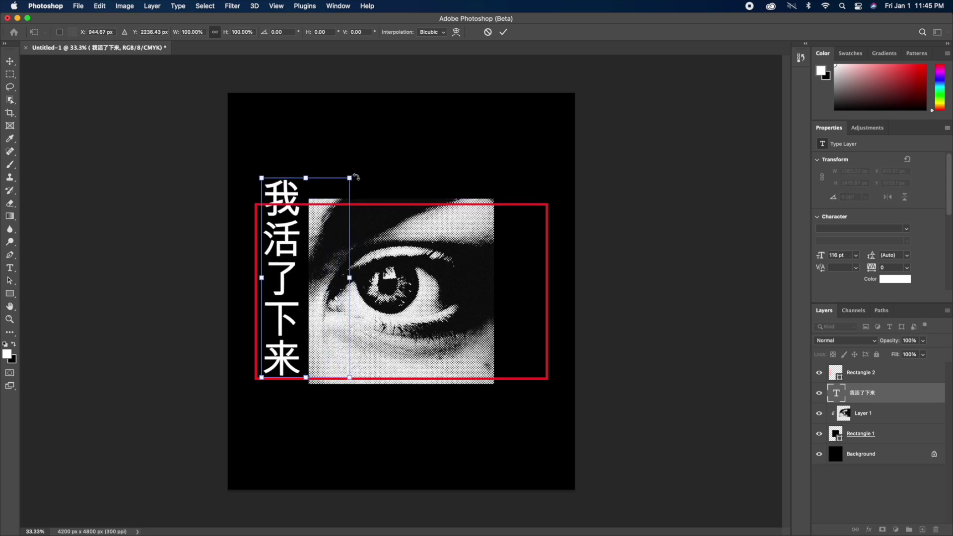
{"action": "key", "text": "Return"}
{"action": "left_click", "coordinate": [297, 221]}
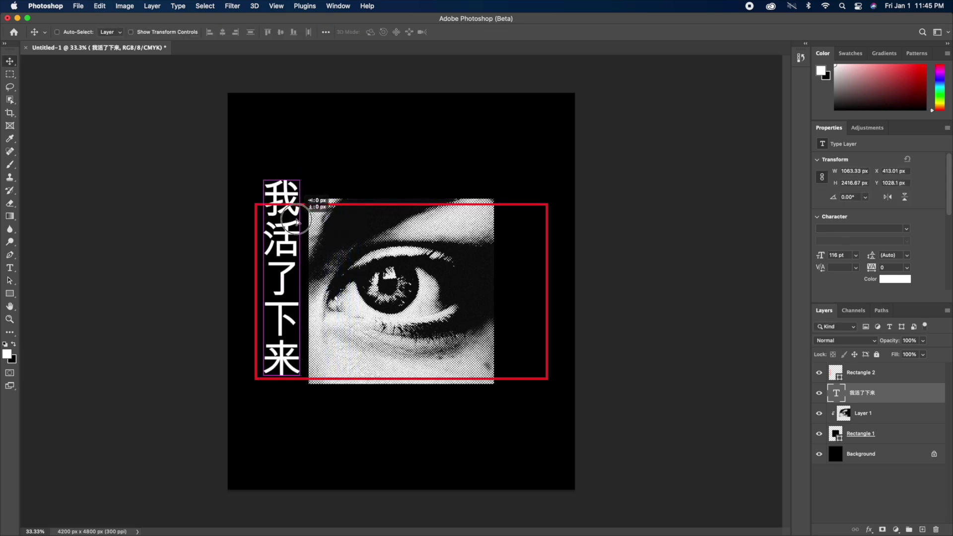
{"action": "left_click_drag", "start_coordinate": [298, 228], "coordinate": [293, 218]}
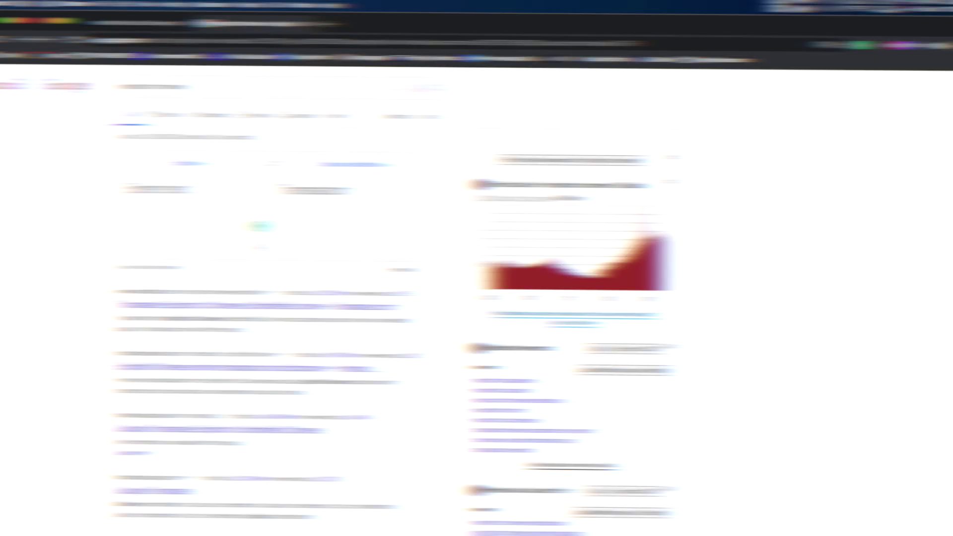
Translate "STREET KIDS" into simplified Chinese in Google, select the translation, and switch back to Photoshop.
{"action": "type", "text": "T KIDS"}
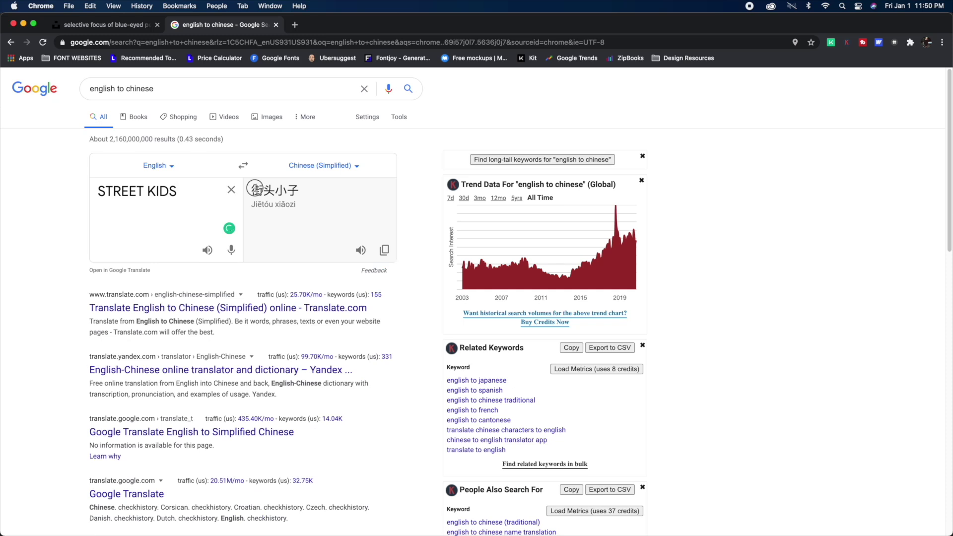
{"action": "mouse_move", "coordinate": [311, 525]}
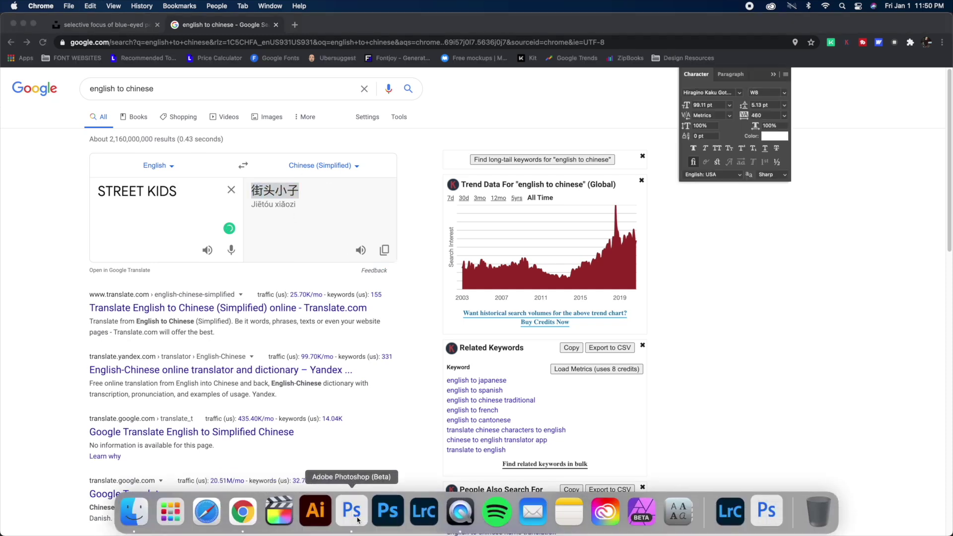
{"action": "left_click", "coordinate": [352, 511]}
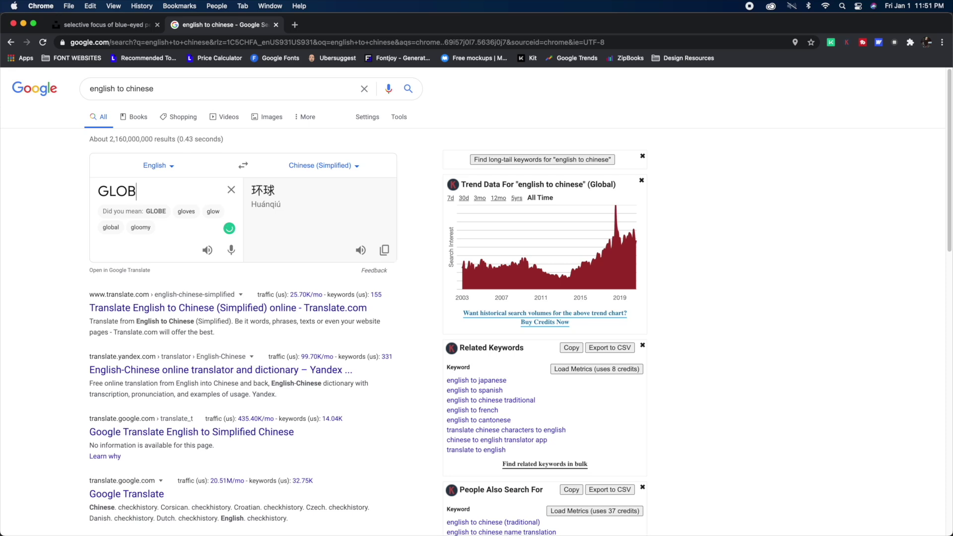
Translate "GLOBAL BRAND" into simplified Chinese in Google and copy the translation.
{"action": "type", "text": "AL BRAND"}
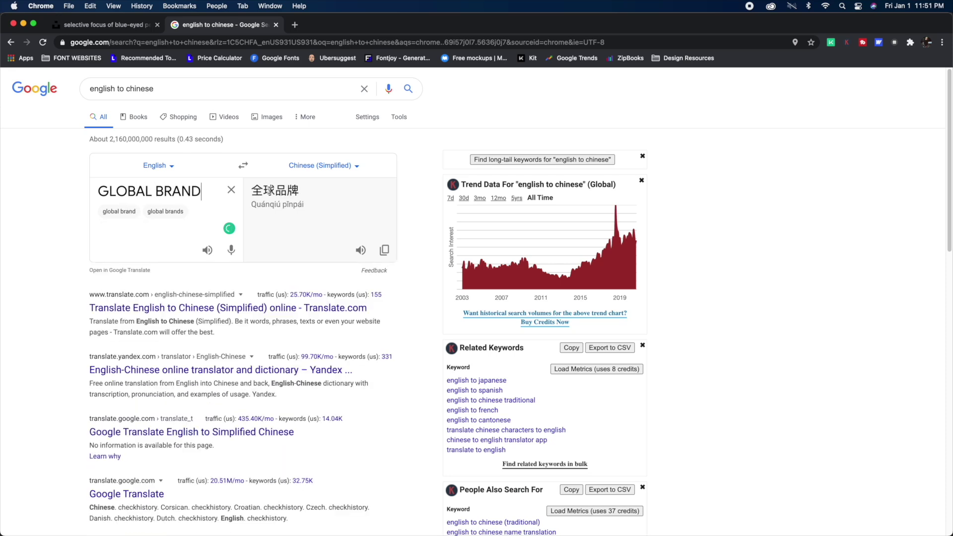
{"action": "key", "text": "super+c"}
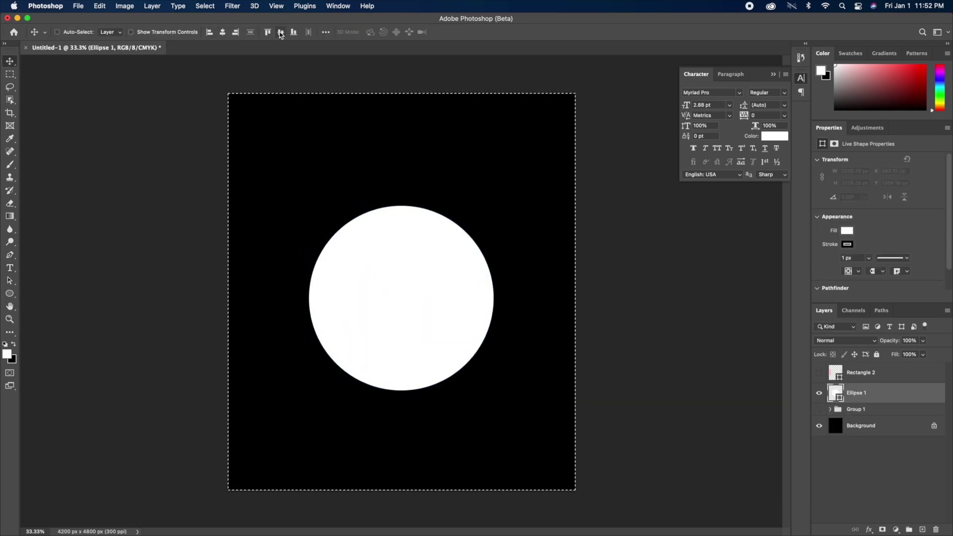
Place type along the white circle's outline and set its size to 94 pt.
{"action": "key", "text": "t"}
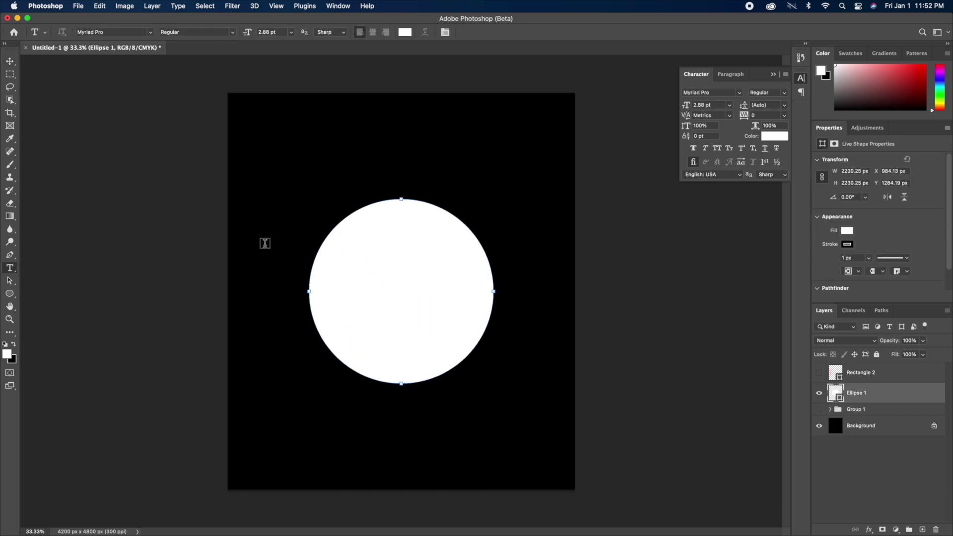
{"action": "left_click", "coordinate": [330, 229]}
{"action": "left_click", "coordinate": [272, 32]}
{"action": "type", "text": "94"}
{"action": "key", "text": "Return"}
Replace the placeholder text around the circle with "YOU ARE NEVER TOO YOUNG TO EXPLORE".
{"action": "double_click", "coordinate": [361, 204]}
{"action": "double_click", "coordinate": [459, 211]}
{"action": "double_click", "coordinate": [365, 196]}
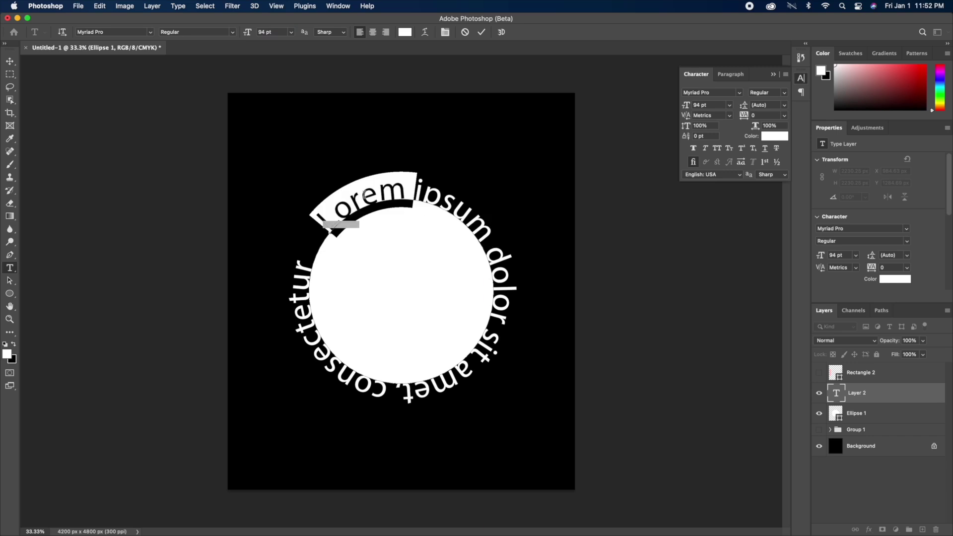
{"action": "triple_click", "coordinate": [365, 195]}
{"action": "type", "text": "YOU"}
{"action": "double_click", "coordinate": [833, 396]}
{"action": "type", "text": "YOU ARE NEVER TOO YOU"}
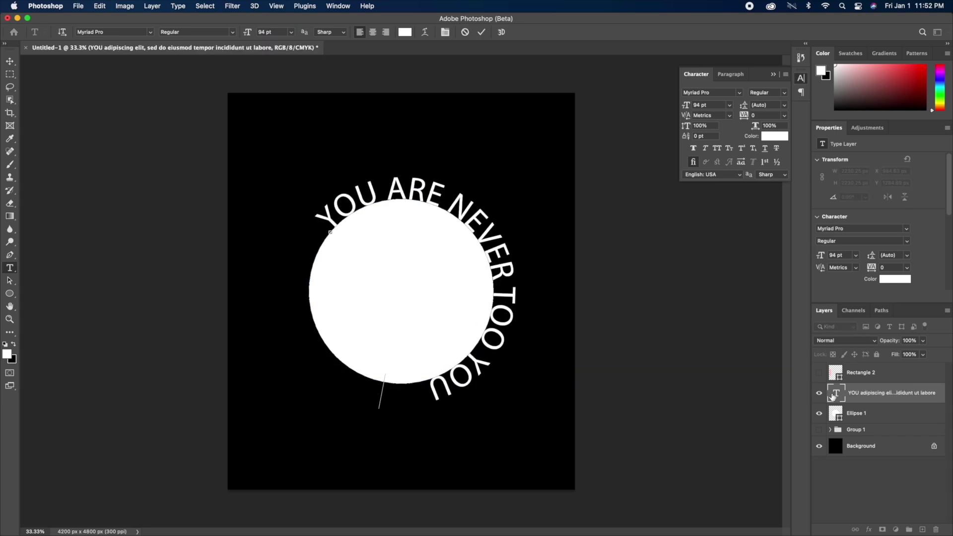
Set the font of the entire circular text to Shackleton Condensed.
{"action": "key", "text": "super+a"}
{"action": "left_click", "coordinate": [151, 33]}
{"action": "type", "text": "sha"}
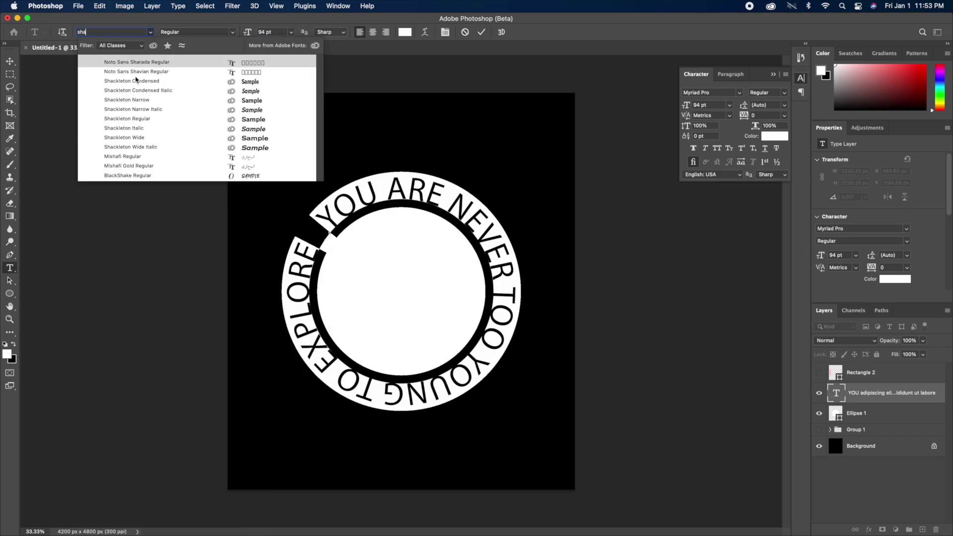
{"action": "left_click", "coordinate": [136, 81]}
Center-align the circular text and slide it along the path so its gap sits at the bottom of the circle.
{"action": "left_click", "coordinate": [10, 280]}
{"action": "left_click_drag", "start_coordinate": [217, 290], "coordinate": [417, 399]}
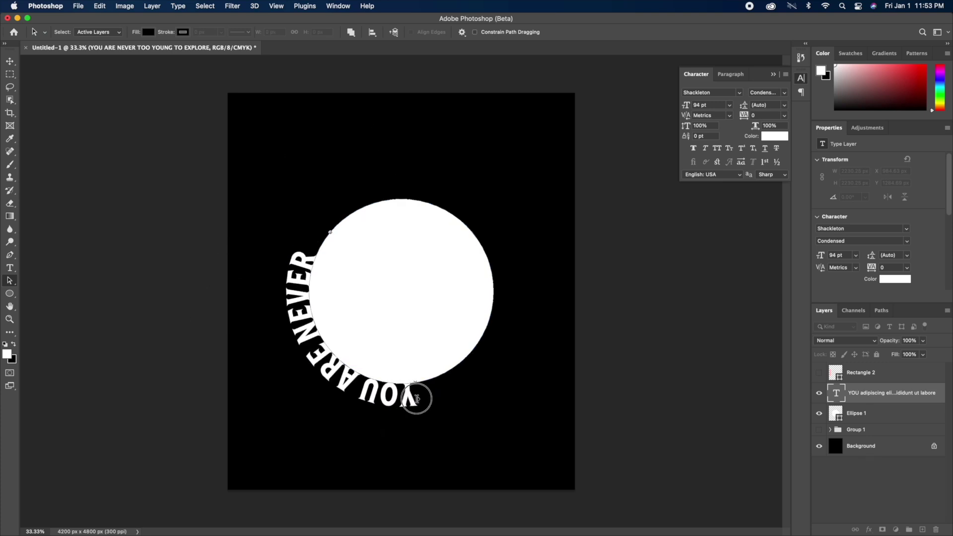
{"action": "key", "text": "t"}
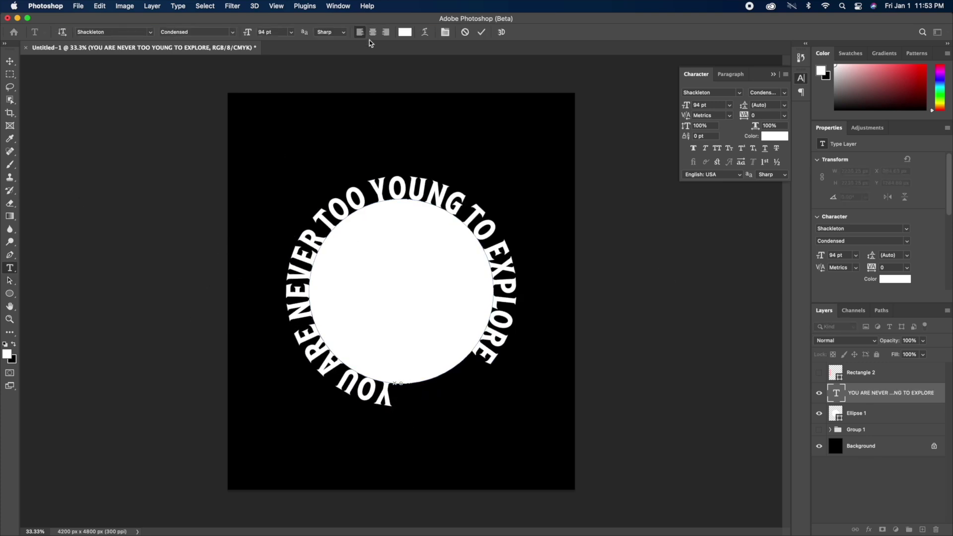
{"action": "key", "text": "a"}
{"action": "left_click", "coordinate": [380, 383]}
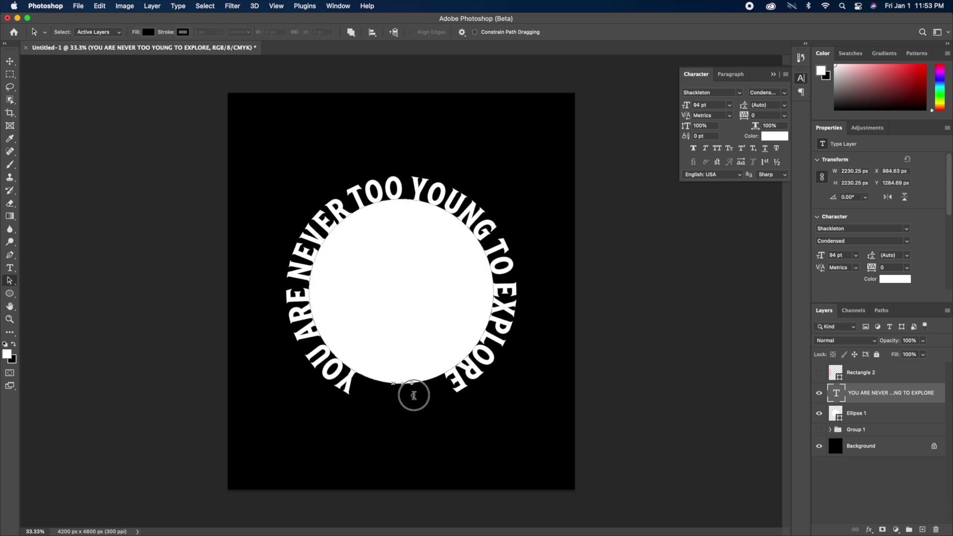
Show the rulers and place a vertical guide through the center of the circle.
{"action": "key", "text": "cmd+r"}
{"action": "left_click_drag", "start_coordinate": [23, 228], "coordinate": [400, 255]}
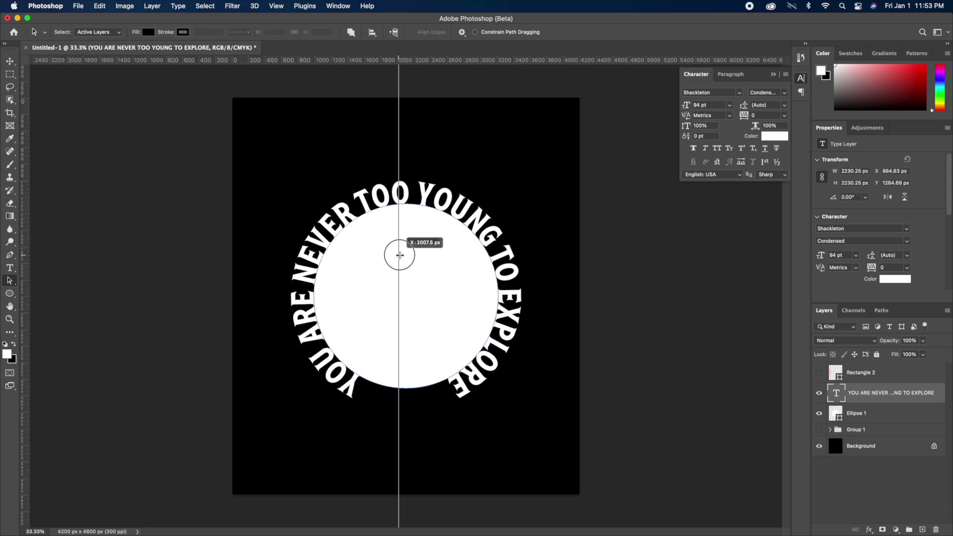
Set the circular text's tracking to 20 and shorten the wording to "YOU ARE NEVER TOO YOUNG".
{"action": "left_click", "coordinate": [10, 61]}
{"action": "double_click", "coordinate": [836, 392]}
{"action": "key", "text": "alt+Right"}
{"action": "key", "text": "alt+Right"}
{"action": "key", "text": "alt+Right"}
{"action": "key", "text": "alt+Right"}
{"action": "key", "text": "alt+Right"}
{"action": "key", "text": "alt+Left"}
{"action": "key", "text": "alt+Left"}
{"action": "key", "text": "alt+Left"}
{"action": "key", "text": "alt+Left"}
{"action": "left_click", "coordinate": [861, 402]}
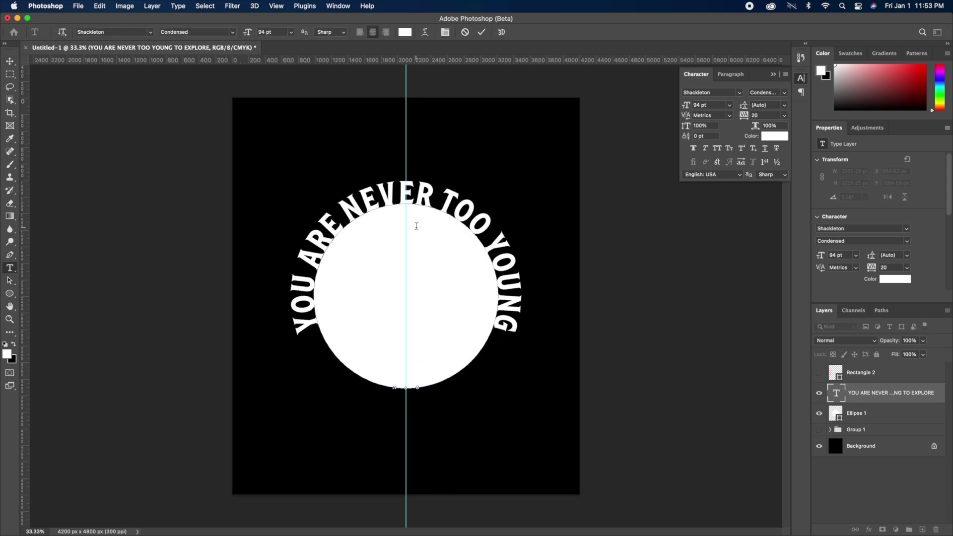
Duplicate the circular text layer, hide the original, and flip the copy along the path with a -85 pt baseline shift.
{"action": "key", "text": "v"}
{"action": "key", "text": "cmd+j"}
{"action": "key", "text": "a"}
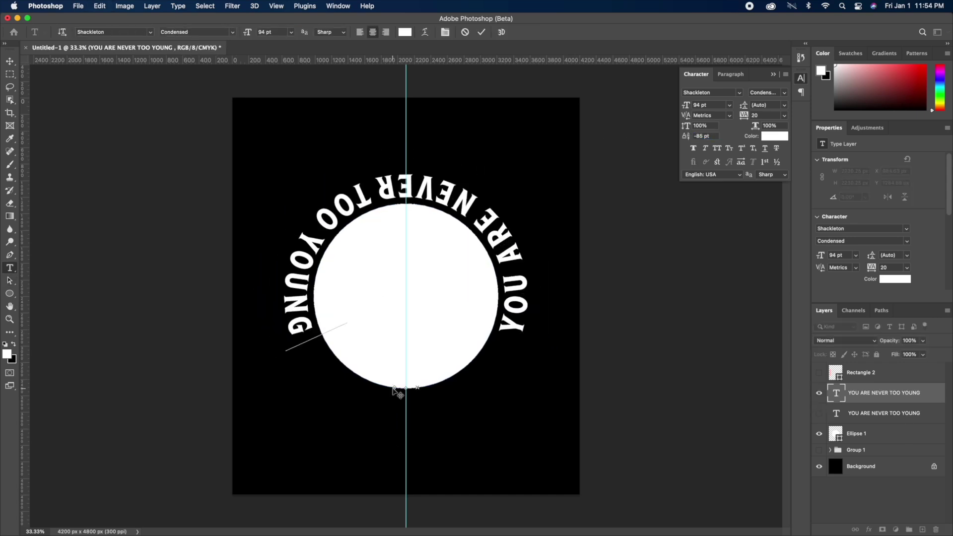
{"action": "left_click", "coordinate": [11, 281]}
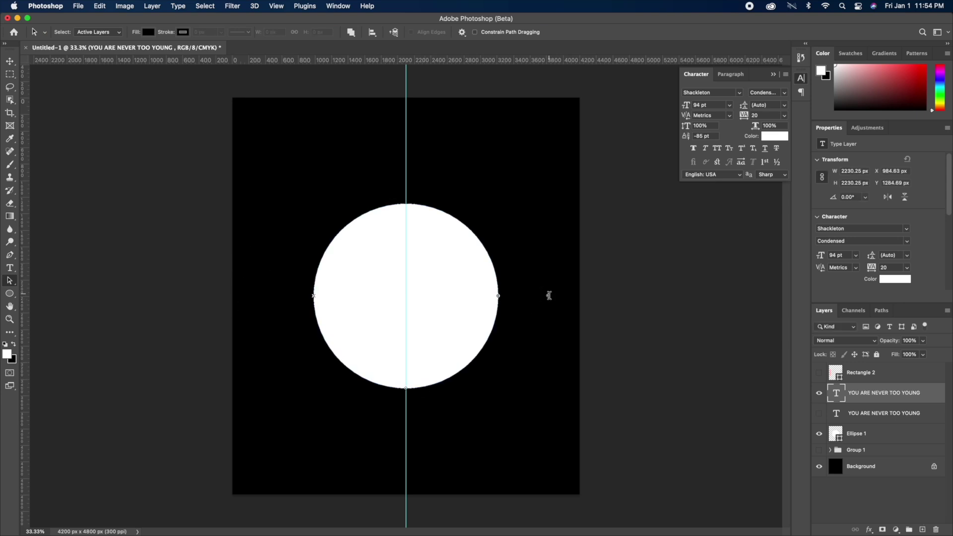
Set the copied text's baseline shift to 40 pt and reposition the text on the inside of the circle path.
{"action": "double_click", "coordinate": [836, 393]}
{"action": "left_click_drag", "start_coordinate": [685, 136], "coordinate": [754, 140]}
{"action": "key", "text": "super+Return"}
{"action": "left_click", "coordinate": [10, 281]}
{"action": "left_click_drag", "start_coordinate": [409, 196], "coordinate": [408, 249]}
{"action": "mouse_move", "coordinate": [400, 201]}
{"action": "left_mouse_down"}
{"action": "mouse_move", "coordinate": [361, 216]}
{"action": "mouse_move", "coordinate": [379, 204]}
{"action": "left_mouse_up"}
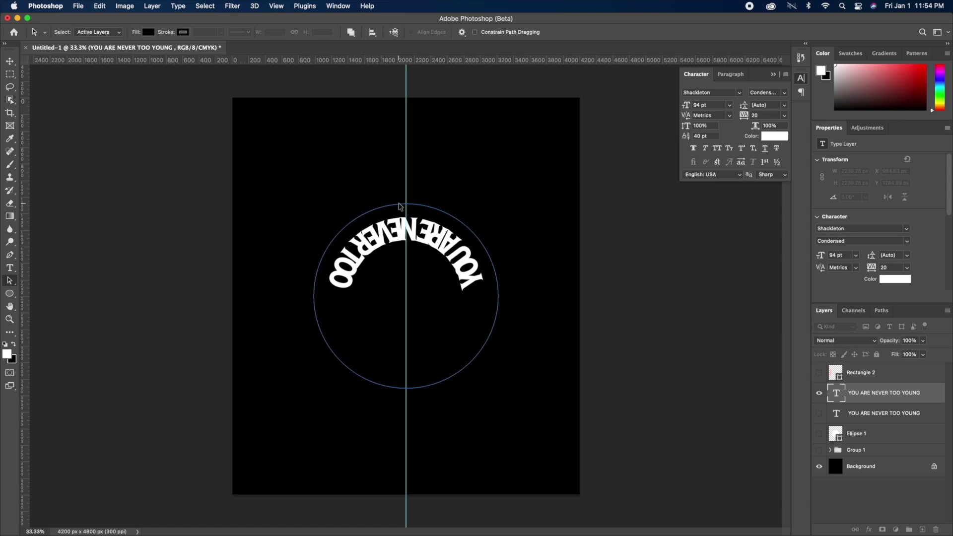
Set the copy's baseline shift to -86 pt, slide it upright around the circle's bottom, and show the original top text.
{"action": "left_click", "coordinate": [871, 417]}
{"action": "left_click", "coordinate": [871, 395]}
{"action": "key", "text": "t"}
{"action": "left_click", "coordinate": [383, 227]}
{"action": "key", "text": "super+a"}
{"action": "left_click_drag", "start_coordinate": [686, 136], "coordinate": [623, 138]}
{"action": "left_click", "coordinate": [308, 278]}
{"action": "left_click", "coordinate": [9, 281]}
{"action": "mouse_move", "coordinate": [498, 292]}
{"action": "left_mouse_down"}
{"action": "mouse_move", "coordinate": [315, 329]}
{"action": "mouse_move", "coordinate": [315, 291]}
{"action": "mouse_move", "coordinate": [602, 279]}
{"action": "mouse_move", "coordinate": [483, 296]}
{"action": "left_mouse_up"}
{"action": "left_click", "coordinate": [819, 413]}
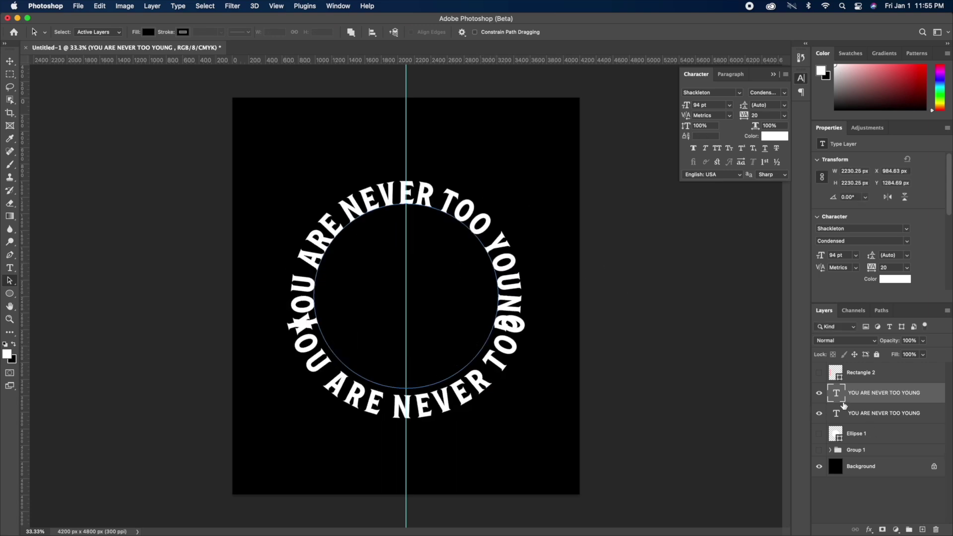
Tighten the tracking of the text along the circle's bottom to -140.
{"action": "double_click", "coordinate": [837, 413]}
{"action": "double_click", "coordinate": [838, 399]}
{"action": "key", "text": "alt+Left"}
{"action": "key", "text": "alt+Left"}
{"action": "key", "text": "alt+Left"}
{"action": "key", "text": "alt+Left"}
{"action": "key", "text": "alt+Left"}
{"action": "key", "text": "alt+Left"}
{"action": "key", "text": "alt+Left"}
{"action": "key", "text": "alt+Left"}
Replace the wording along the bottom of the circle with "TO EXPLORE".
{"action": "double_click", "coordinate": [441, 341]}
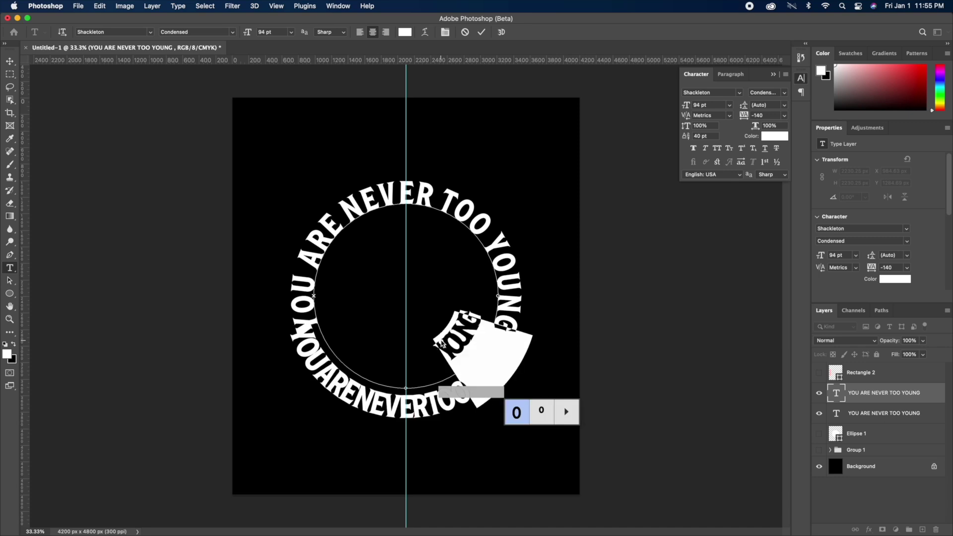
{"action": "left_click", "coordinate": [474, 315]}
{"action": "key", "text": "BackSpace"}
{"action": "key", "text": "BackSpace"}
{"action": "key", "text": "BackSpace"}
{"action": "key", "text": "BackSpace"}
{"action": "key", "text": "BackSpace"}
{"action": "key", "text": "BackSpace"}
{"action": "key", "text": "BackSpace"}
{"action": "key", "text": "BackSpace"}
{"action": "key", "text": "BackSpace"}
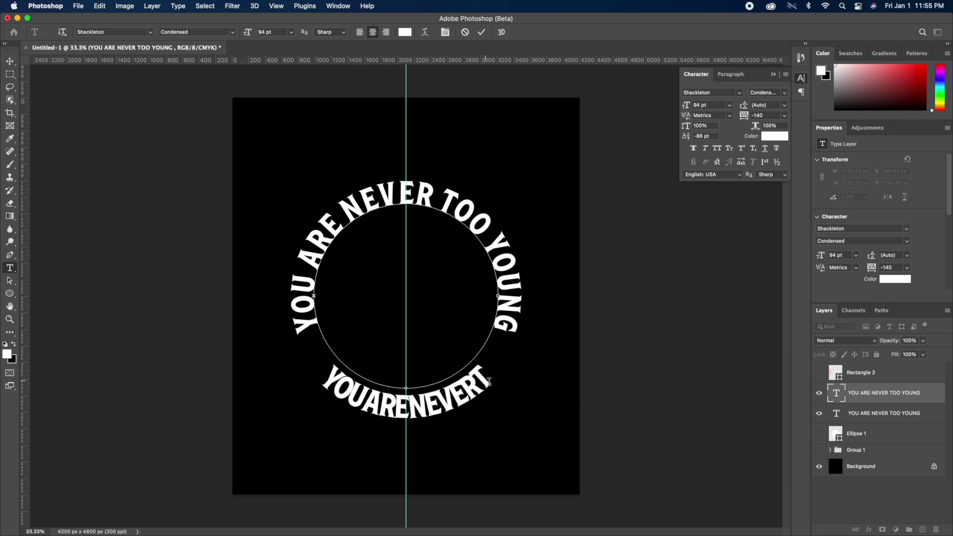
{"action": "key", "text": "super+a"}
{"action": "type", "text": "TO EXPLORE"}
Set the "TO EXPLORE" text's tracking to -60 and its baseline shift to -70 pt.
{"action": "key", "text": "super+a"}
{"action": "key", "text": "alt+Right"}
{"action": "key", "text": "alt+Right"}
{"action": "key", "text": "alt+Right"}
{"action": "key", "text": "alt+Right"}
{"action": "mouse_move", "coordinate": [688, 135]}
{"action": "left_mouse_down"}
{"action": "mouse_move", "coordinate": [701, 136]}
{"action": "mouse_move", "coordinate": [691, 139]}
{"action": "left_mouse_up"}
{"action": "left_click", "coordinate": [343, 305]}
{"action": "key", "text": "super+a"}
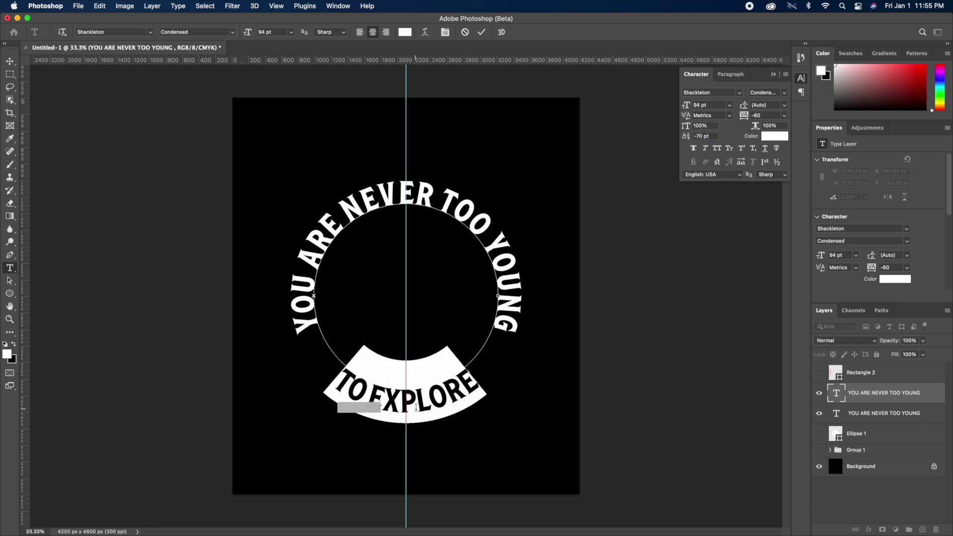
Widen the tracking of "TO EXPLORE" further and set the top text's tracking to 60 to balance the ring.
{"action": "key", "text": "alt+Right"}
{"action": "key", "text": "alt+Right"}
{"action": "key", "text": "alt+Right"}
{"action": "left_click", "coordinate": [330, 292]}
{"action": "left_click", "coordinate": [430, 399]}
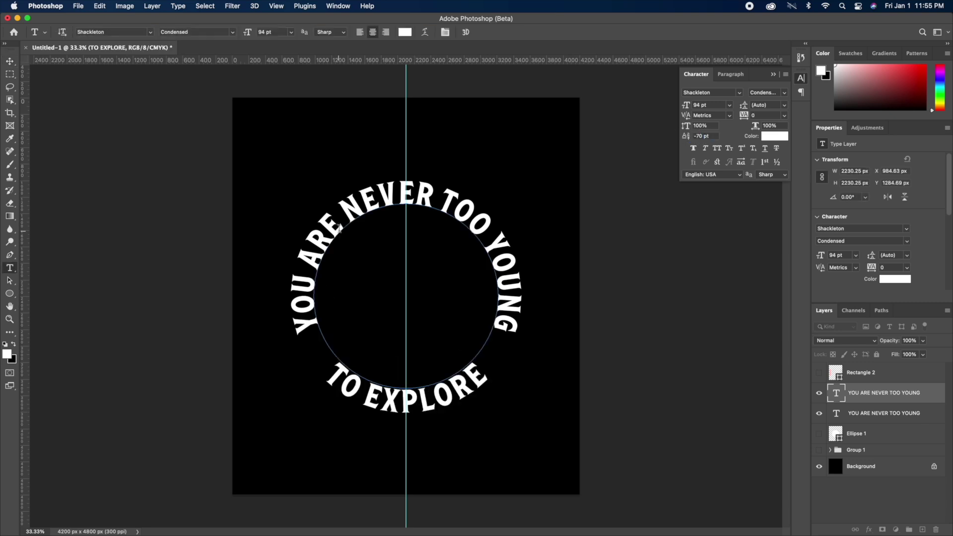
{"action": "key", "text": "super+a"}
{"action": "key", "text": "alt+Right"}
Finish editing the ring text and hide the vertical guide.
{"action": "left_click", "coordinate": [9, 62]}
{"action": "key", "text": "t"}
{"action": "left_click", "coordinate": [325, 231]}
{"action": "left_click", "coordinate": [10, 62]}
{"action": "key", "text": "super+h"}
Switch to Chrome, search Google Images for "mountains", copy the sunset peak photo titled "MOUNTAINS OF NEPAL – UIAA", and return to Photoshop.
{"action": "left_click", "coordinate": [198, 514]}
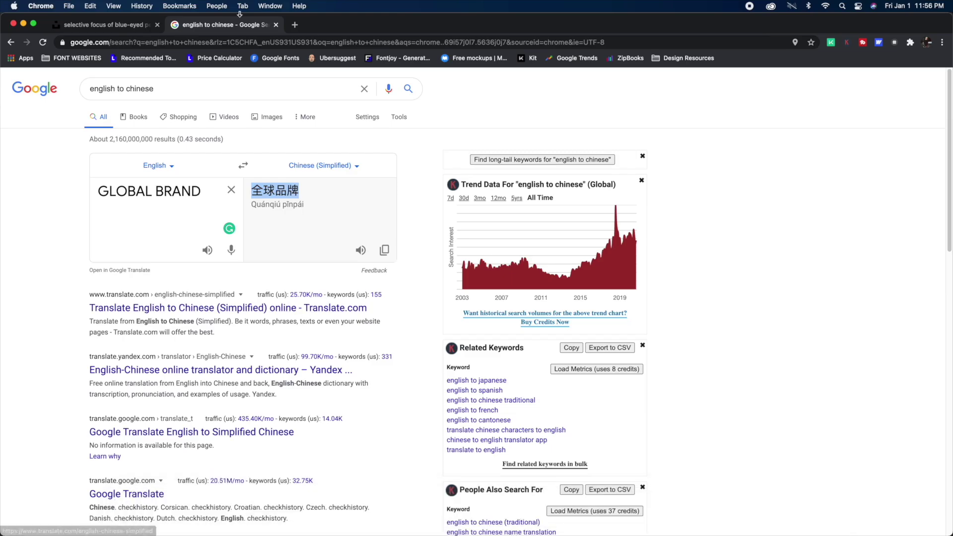
{"action": "triple_click", "coordinate": [166, 91]}
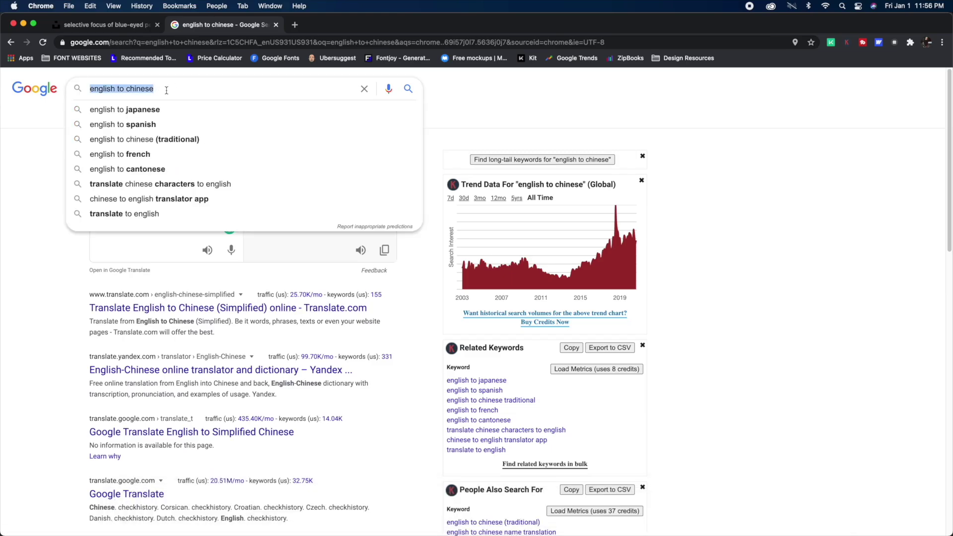
{"action": "type", "text": "mountains"}
{"action": "key", "text": "Return"}
{"action": "left_click", "coordinate": [135, 117]}
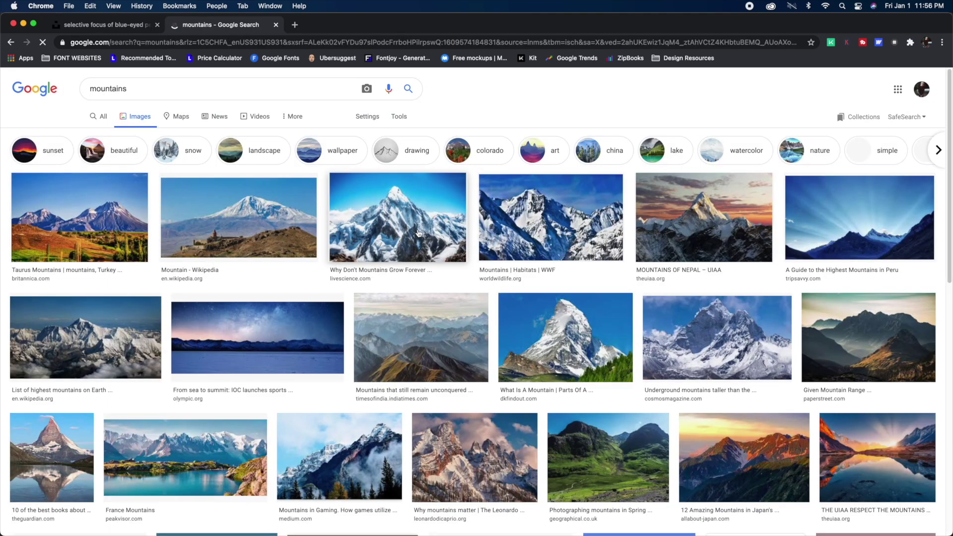
{"action": "left_click", "coordinate": [641, 225]}
{"action": "left_click", "coordinate": [350, 514]}
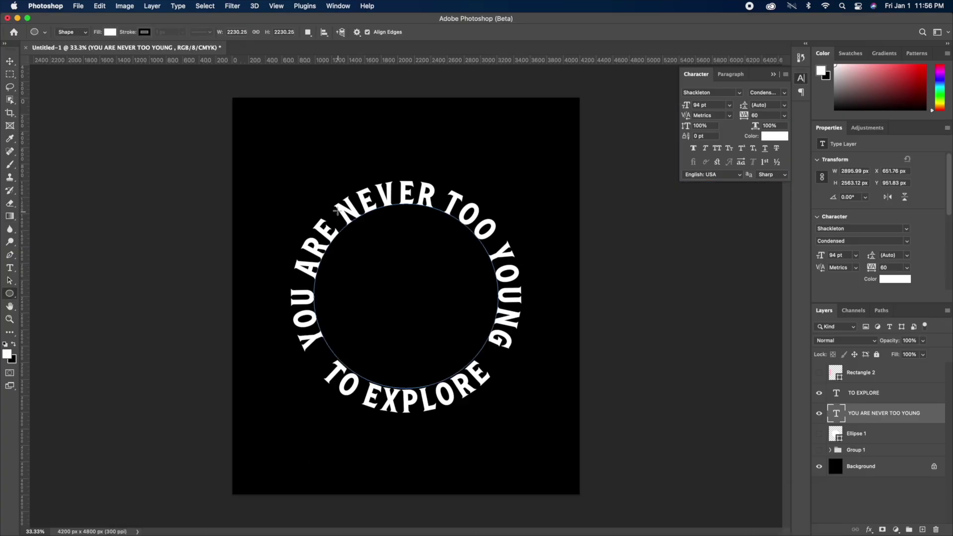
Paste the mountain photo above Ellipse 1 as a clipping mask and shrink the circle slightly inside the text ring.
{"action": "left_click", "coordinate": [867, 435]}
{"action": "key", "text": "super+v"}
{"action": "key", "text": "alt+super+g"}
{"action": "left_click", "coordinate": [863, 454]}
{"action": "key", "text": "super+t"}
{"action": "left_click_drag", "start_coordinate": [498, 204], "coordinate": [489, 213]}
Scale the mountain photo to about 3452 px wide so it fills the circle, reposition it, and desaturate it.
{"action": "left_click", "coordinate": [866, 434]}
{"action": "key", "text": "super+t"}
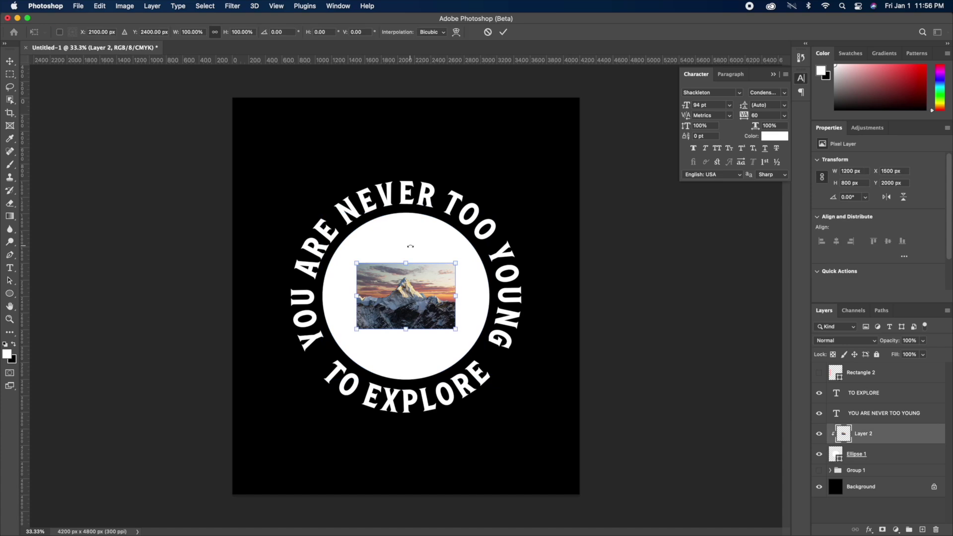
{"action": "left_click_drag", "start_coordinate": [356, 262], "coordinate": [263, 201]}
{"action": "key", "text": "Return"}
{"action": "left_click_drag", "start_coordinate": [405, 243], "coordinate": [406, 254]}
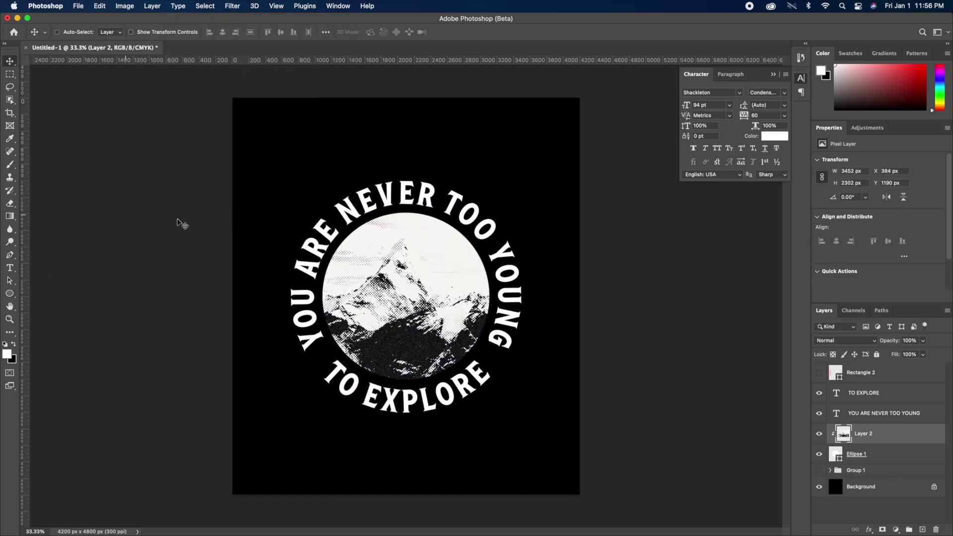
{"action": "key", "text": "super+z"}
Open the Filter Gallery for the mountain photo with Torn Edges, Grain and Halftone Pattern active, and set the Grain intensity to 26.
{"action": "left_click", "coordinate": [232, 6]}
{"action": "left_click", "coordinate": [244, 60]}
{"action": "key", "text": "super+minus"}
{"action": "key", "text": "super+minus"}
{"action": "left_click", "coordinate": [852, 244]}
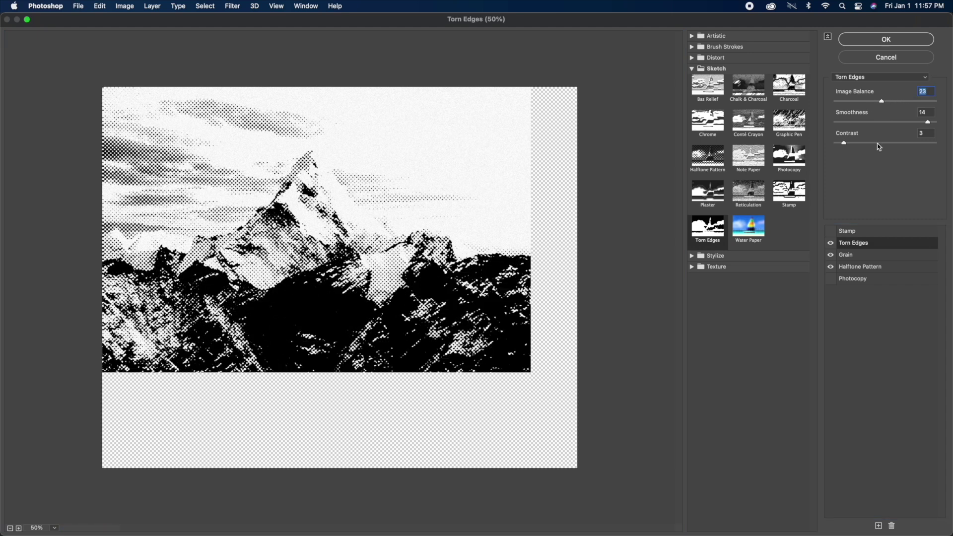
{"action": "left_click", "coordinate": [862, 100]}
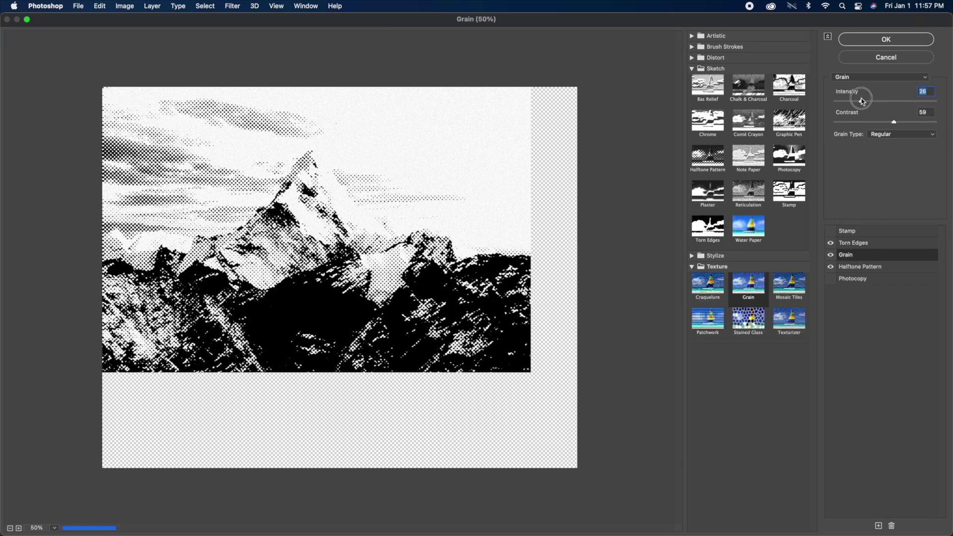
Adjust the Halftone Pattern size and the Torn Edges contrast in the mountain photo's filter stack.
{"action": "left_click", "coordinate": [883, 267]}
{"action": "left_click_drag", "start_coordinate": [881, 101], "coordinate": [847, 101]}
{"action": "left_click", "coordinate": [830, 231]}
{"action": "left_click", "coordinate": [831, 230]}
{"action": "left_click", "coordinate": [854, 242]}
{"action": "left_click_drag", "start_coordinate": [844, 143], "coordinate": [896, 142]}
Set the Grain intensity to 54 and apply the filter stack to the mountain photo.
{"action": "left_click", "coordinate": [865, 254]}
{"action": "left_click", "coordinate": [839, 101]}
{"action": "left_click_drag", "start_coordinate": [883, 105], "coordinate": [847, 102]}
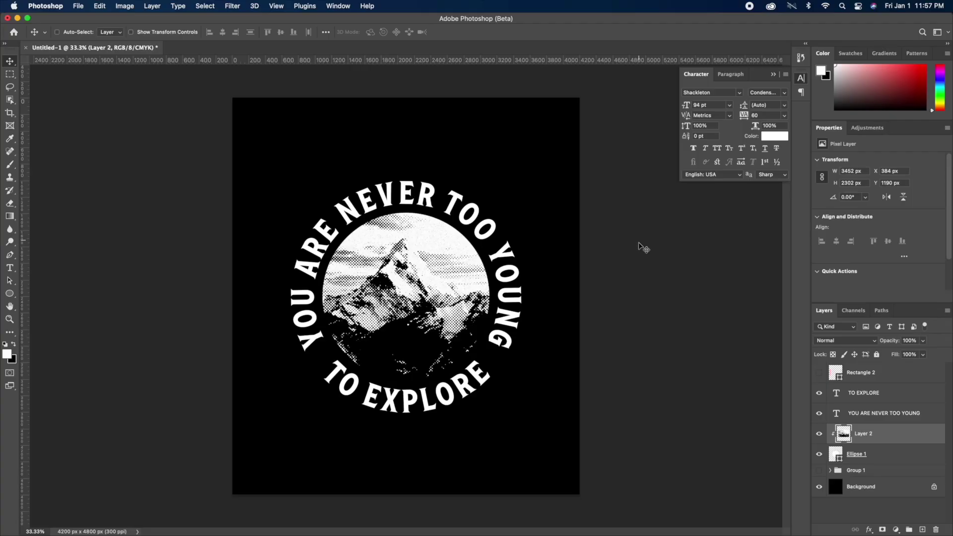
Group the mountain photo, circle and both ring texts, and convert the group to a smart object.
{"action": "left_click", "coordinate": [868, 530]}
{"action": "left_click", "coordinate": [881, 393]}
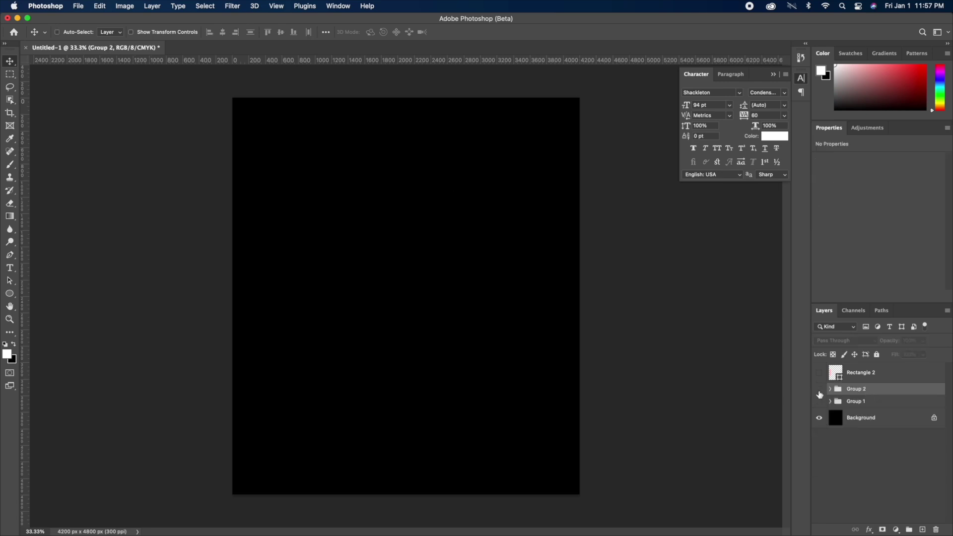
{"action": "right_click", "coordinate": [864, 393]}
{"action": "left_click", "coordinate": [868, 529]}
{"action": "left_click", "coordinate": [874, 424]}
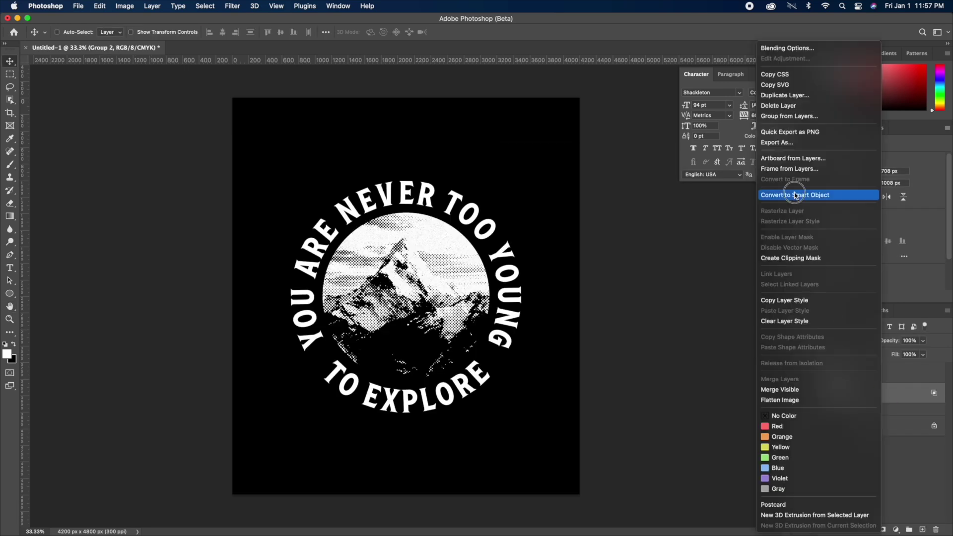
{"action": "left_click", "coordinate": [792, 193]}
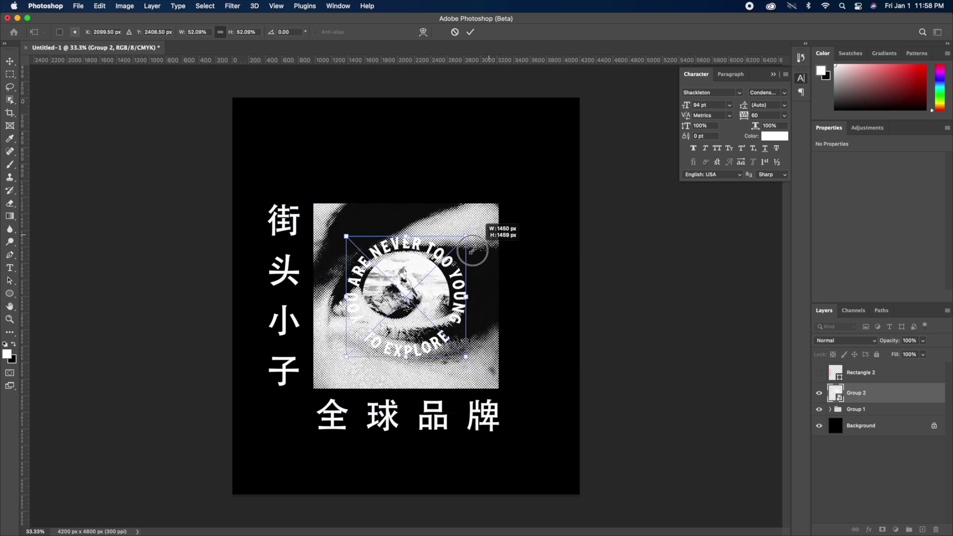
Name the smart object "Mountain Stamp" and keep it hidden, with a visible duplicate named "Mountain Stamp copy".
{"action": "key", "text": "super+j"}
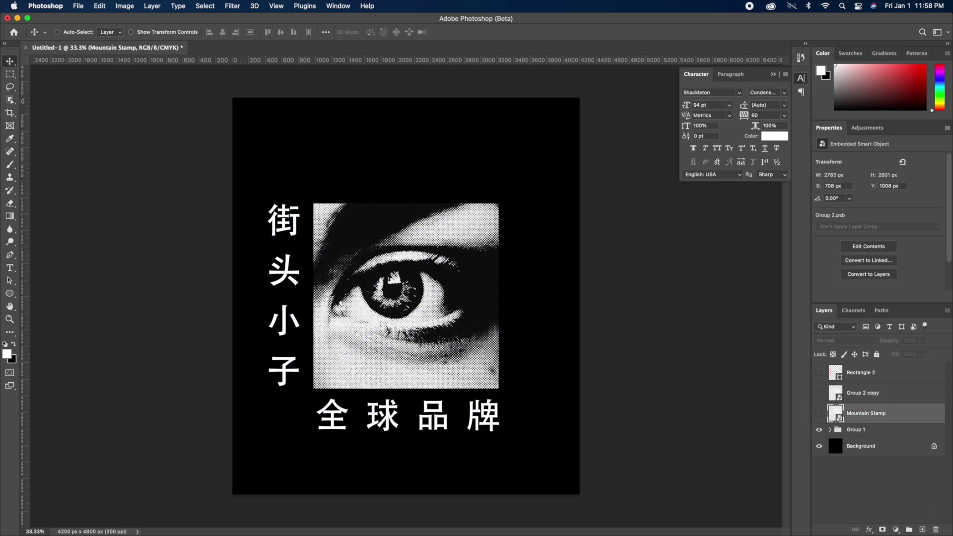
{"action": "double_click", "coordinate": [870, 392]}
{"action": "left_click", "coordinate": [819, 393]}
Scale the stamp copy to about 902 px wide, rotate it about 11°, and place it over the eye photo's lower-left corner.
{"action": "key", "text": "super+t"}
{"action": "left_click_drag", "start_coordinate": [521, 182], "coordinate": [442, 260]}
{"action": "left_click_drag", "start_coordinate": [410, 292], "coordinate": [310, 395]}
{"action": "left_click_drag", "start_coordinate": [353, 340], "coordinate": [378, 340]}
{"action": "key", "text": "Return"}
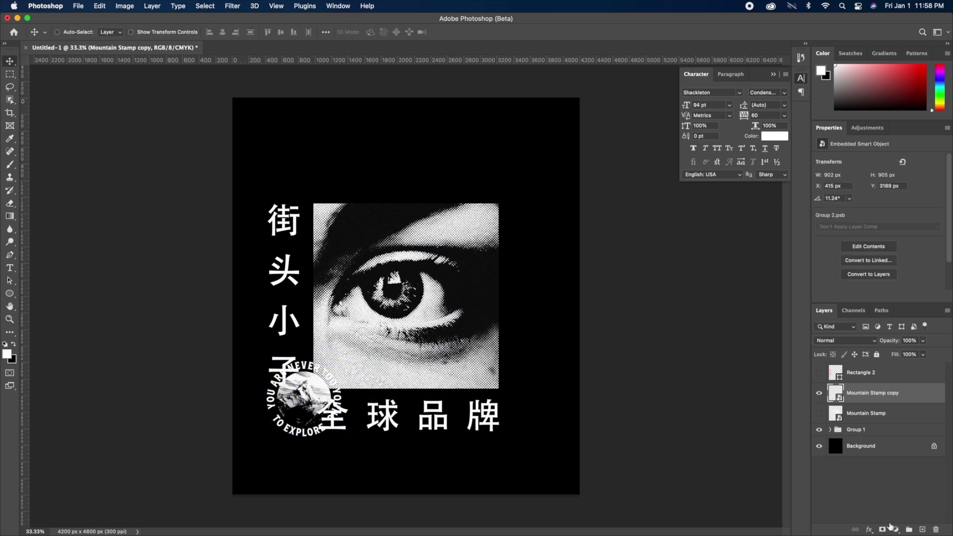
Apply a Color Overlay in pinkish red #ff224c to the stamp copy.
{"action": "left_click", "coordinate": [868, 529]}
{"action": "left_click", "coordinate": [879, 469]}
{"action": "left_click", "coordinate": [518, 189]}
{"action": "left_click_drag", "start_coordinate": [455, 223], "coordinate": [459, 205]}
{"action": "left_click", "coordinate": [487, 309]}
{"action": "left_click", "coordinate": [491, 209]}
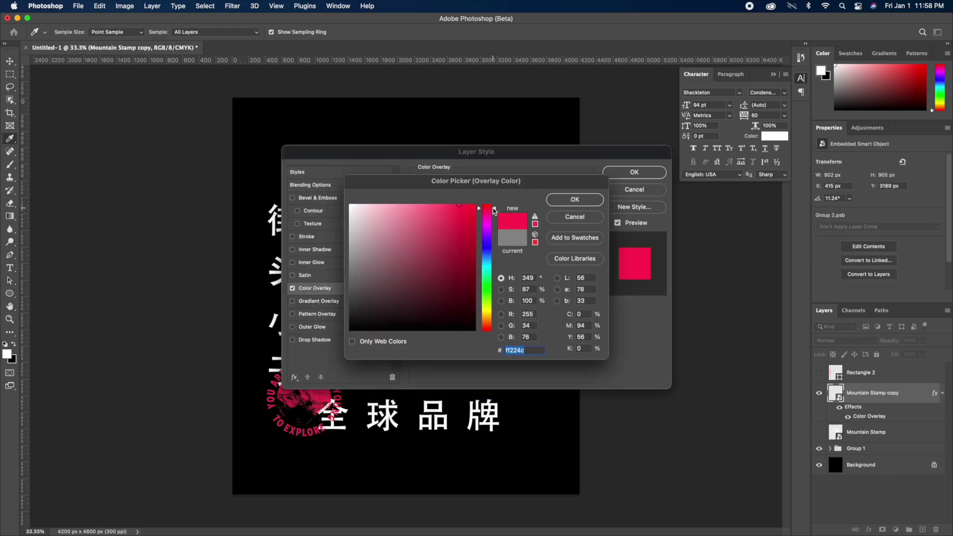
{"action": "left_click", "coordinate": [575, 199]}
{"action": "left_click", "coordinate": [634, 173]}
Enlarge the red stamp copy to about 966 px wide, rotate it to about -9°, and center it nearer the photo's lower-left corner.
{"action": "key", "text": "super+t"}
{"action": "left_click_drag", "start_coordinate": [348, 369], "coordinate": [381, 379]}
{"action": "left_click_drag", "start_coordinate": [306, 391], "coordinate": [319, 378]}
{"action": "left_click_drag", "start_coordinate": [400, 350], "coordinate": [394, 336]}
{"action": "left_click_drag", "start_coordinate": [331, 379], "coordinate": [515, 372]}
{"action": "key", "text": "super+z"}
{"action": "key", "text": "Return"}
{"action": "key", "text": "super+t"}
{"action": "left_click_drag", "start_coordinate": [426, 368], "coordinate": [416, 326]}
{"action": "key", "text": "Return"}
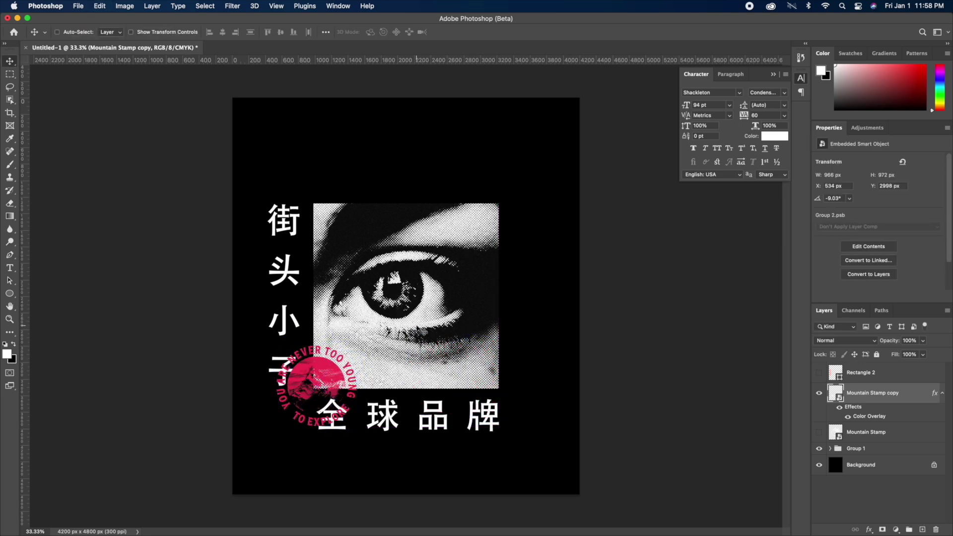
Try the red stamp at the eye photo's upper-right corner, rotated about 33°, and delete the Mountain Stamp copy layer.
{"action": "left_click_drag", "start_coordinate": [351, 383], "coordinate": [521, 221]}
{"action": "key", "text": "ctrl+t"}
{"action": "left_click_drag", "start_coordinate": [568, 148], "coordinate": [590, 192]}
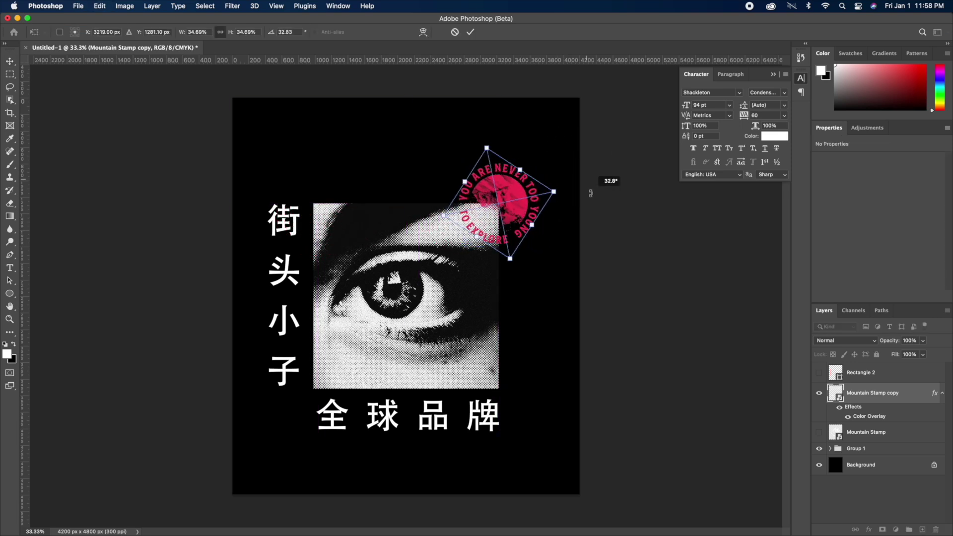
{"action": "key", "text": "Return"}
{"action": "key", "text": "BackSpace"}
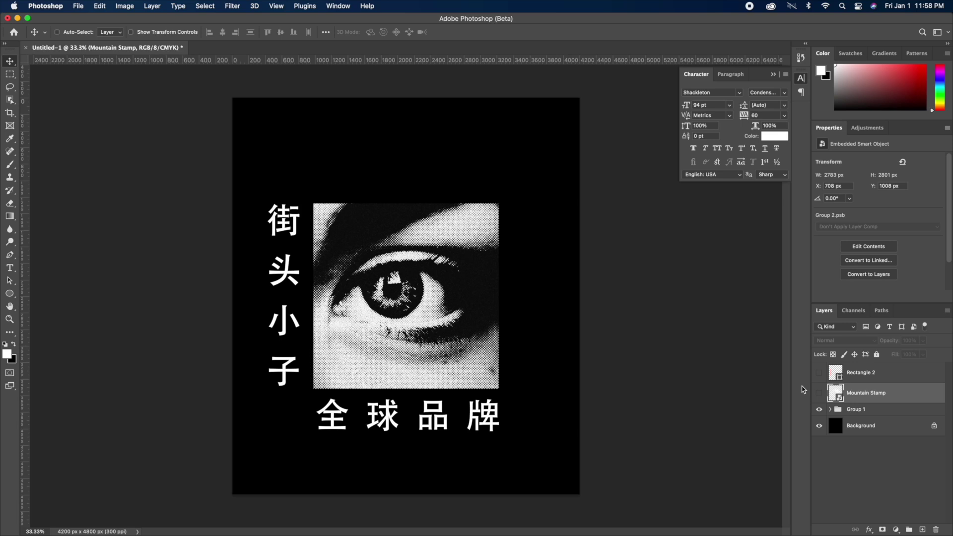
Show the Mountain Stamp layer by itself on the black background by hiding Group 1.
{"action": "left_click", "coordinate": [819, 393]}
{"action": "left_click", "coordinate": [819, 373]}
{"action": "left_click", "coordinate": [819, 373]}
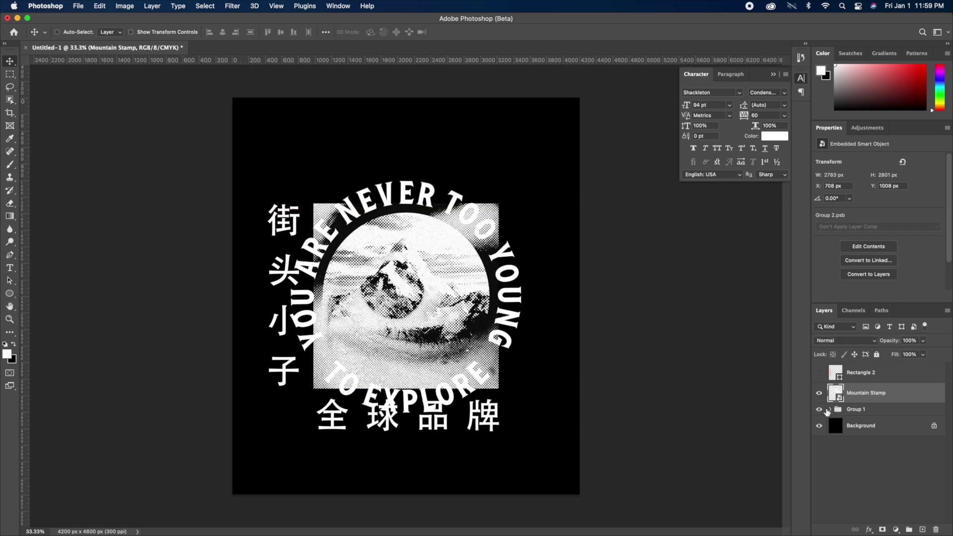
{"action": "left_click", "coordinate": [820, 409]}
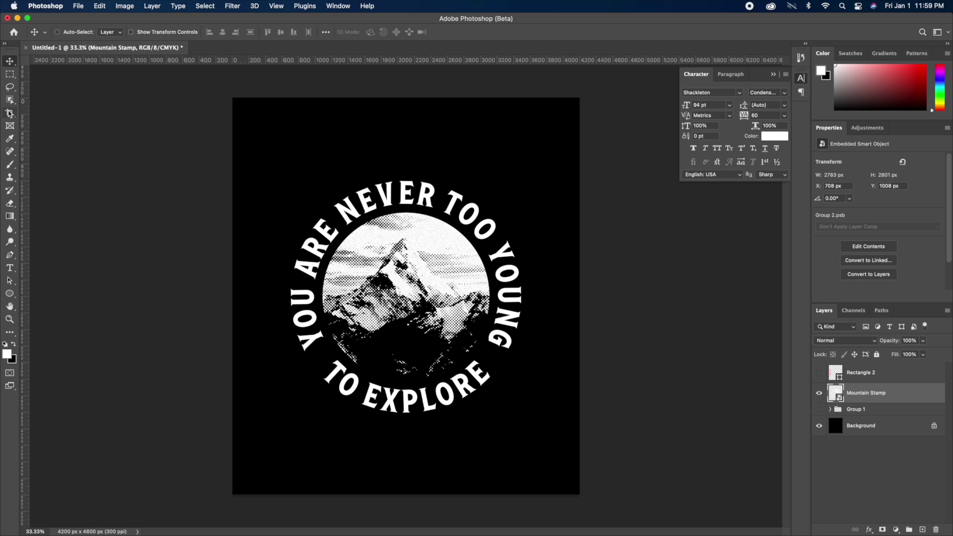
Cut the mountain circle out of the rasterized stamp with an elliptical selection onto its own layer named "mountains".
{"action": "right_click", "coordinate": [12, 77]}
{"action": "left_click", "coordinate": [49, 84]}
{"action": "left_click_drag", "start_coordinate": [310, 205], "coordinate": [504, 364]}
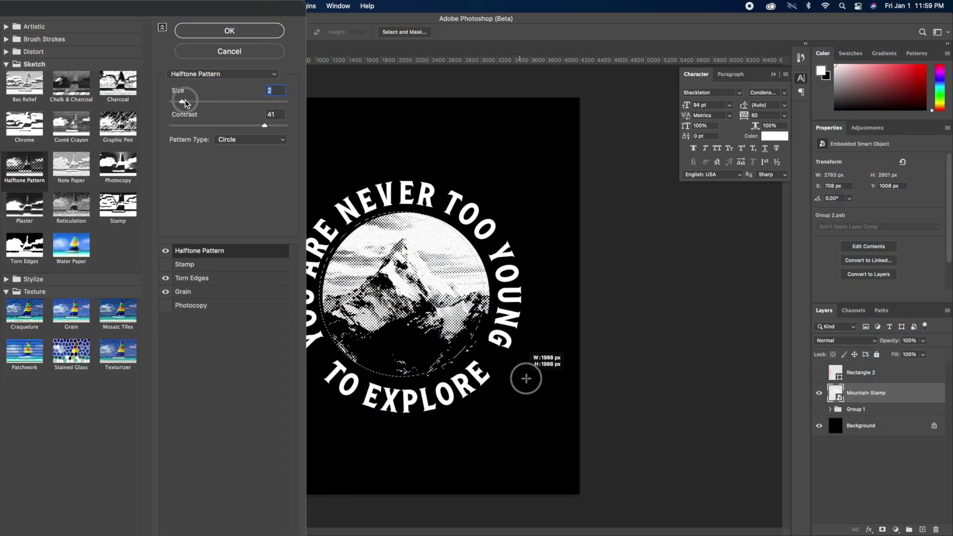
{"action": "left_click_drag", "start_coordinate": [184, 103], "coordinate": [228, 108]}
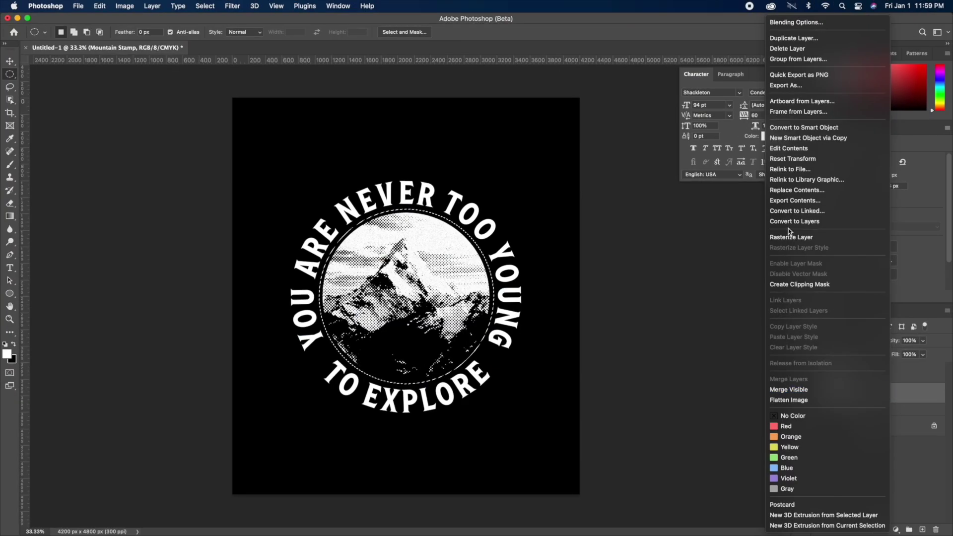
{"action": "left_click", "coordinate": [791, 237]}
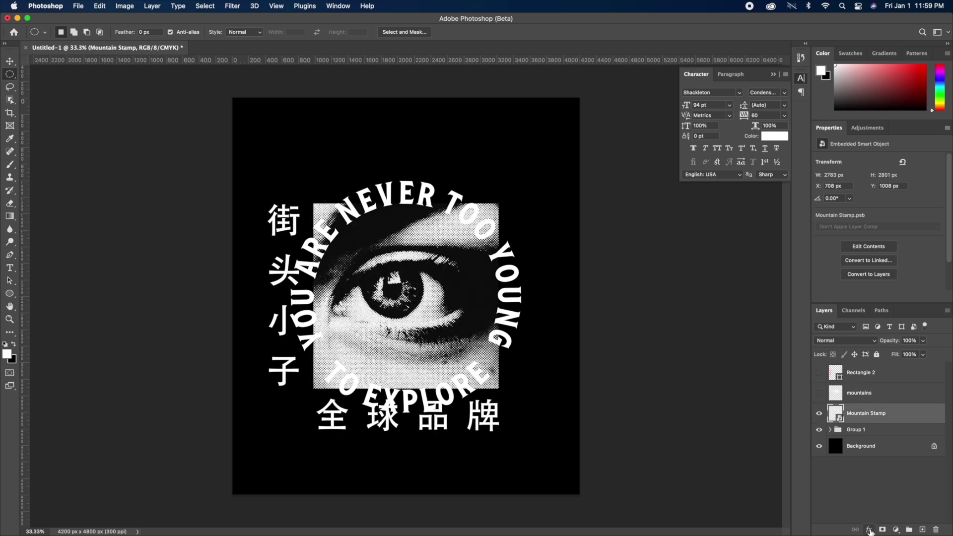
Apply a red Color Overlay at 100% opacity to the Mountain Stamp text ring.
{"action": "left_click", "coordinate": [870, 530]}
{"action": "left_click", "coordinate": [888, 469]}
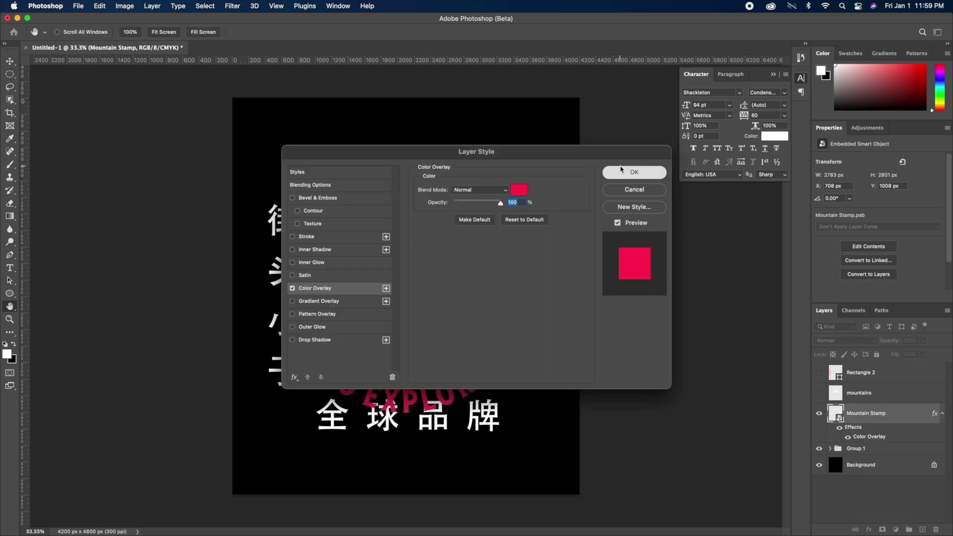
{"action": "left_click", "coordinate": [620, 169]}
Scale the red text ring to about 936 px wide, rotate it 4.54°, and place it over the eye photo's lower-left corner.
{"action": "key", "text": "ctrl+t"}
{"action": "left_click_drag", "start_coordinate": [521, 182], "coordinate": [498, 203]}
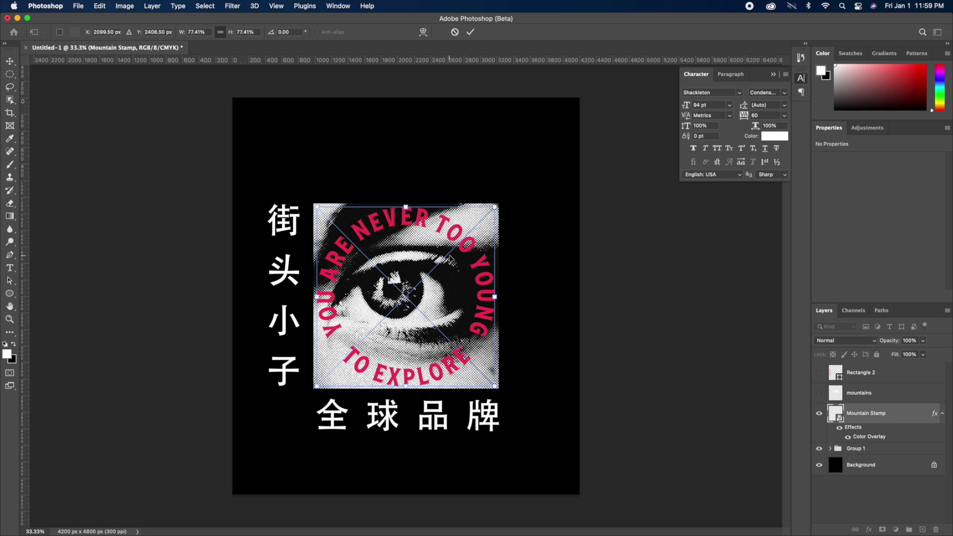
{"action": "left_click_drag", "start_coordinate": [476, 168], "coordinate": [384, 335]}
{"action": "mouse_move", "coordinate": [340, 363]}
{"action": "left_mouse_down"}
{"action": "mouse_move", "coordinate": [309, 388]}
{"action": "mouse_move", "coordinate": [355, 366]}
{"action": "left_mouse_up"}
{"action": "left_click_drag", "start_coordinate": [374, 358], "coordinate": [373, 342]}
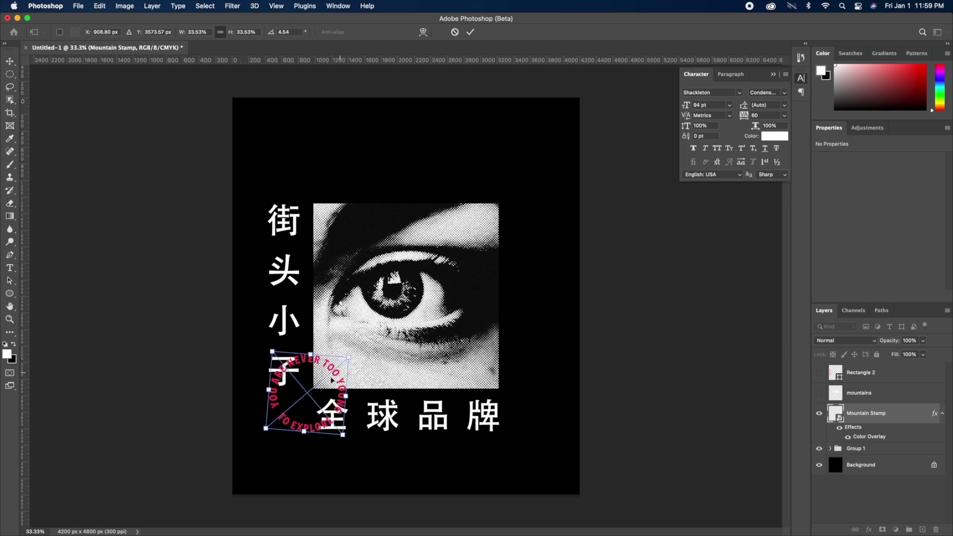
{"action": "left_click_drag", "start_coordinate": [331, 380], "coordinate": [336, 377]}
{"action": "key", "text": "Return"}
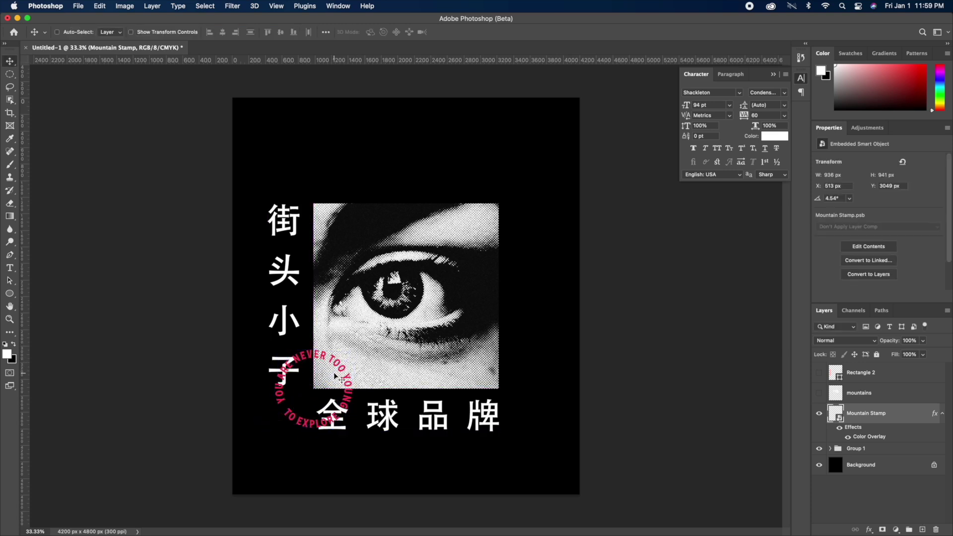
Show the mountains circle, scale it to about 864 px wide at the eye photo's upper-right corner, and give it the same red Color Overlay.
{"action": "left_click", "coordinate": [819, 392]}
{"action": "left_click", "coordinate": [859, 393]}
{"action": "key", "text": "super+t"}
{"action": "left_click_drag", "start_coordinate": [489, 213], "coordinate": [442, 259]}
{"action": "left_click_drag", "start_coordinate": [412, 292], "coordinate": [504, 192]}
{"action": "key", "text": "Return"}
{"action": "left_click", "coordinate": [862, 402], "text": "alt"}
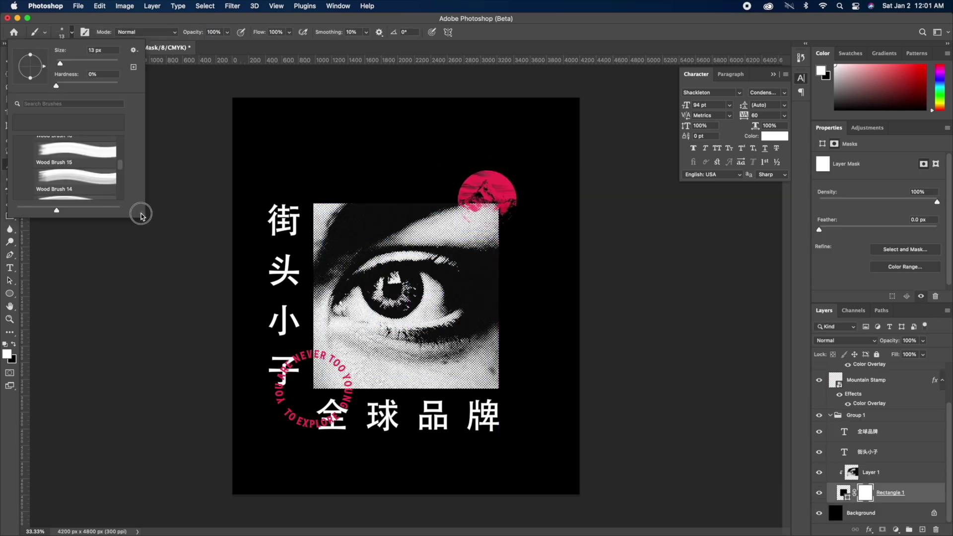
Distress the eye photo's edges by painting black on the Rectangle 1 layer mask with Wood Brush 14 at 2800 px.
{"action": "left_click_drag", "start_coordinate": [141, 214], "coordinate": [167, 439]}
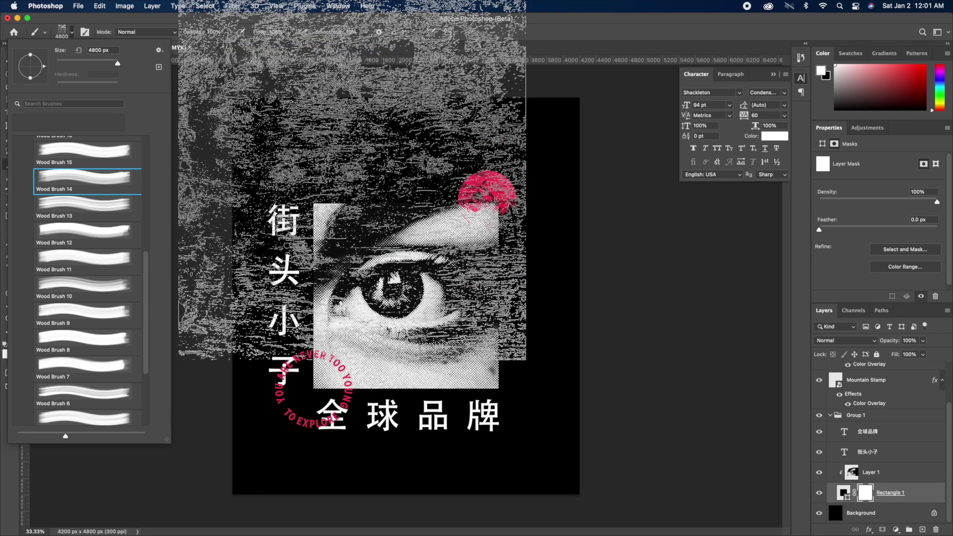
{"action": "left_click", "coordinate": [426, 312]}
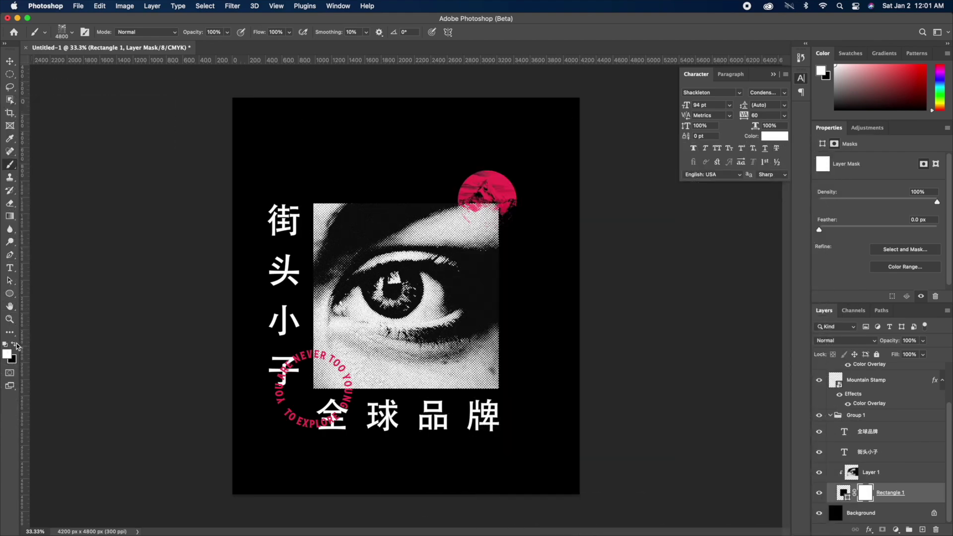
{"action": "left_click", "coordinate": [13, 344]}
{"action": "key", "text": "bracketleft"}
{"action": "key", "text": "bracketleft"}
{"action": "key", "text": "bracketleft"}
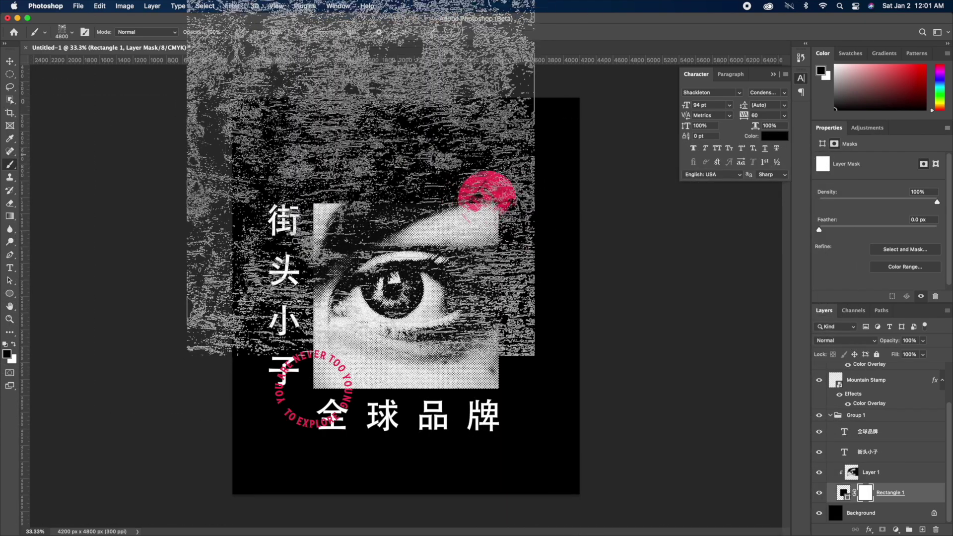
{"action": "key", "text": "bracketleft"}
{"action": "key", "text": "bracketleft"}
{"action": "key", "text": "bracketleft"}
{"action": "key", "text": "bracketleft"}
{"action": "key", "text": "bracketleft"}
{"action": "key", "text": "bracketleft"}
{"action": "key", "text": "bracketleft"}
{"action": "key", "text": "bracketleft"}
{"action": "key", "text": "bracketleft"}
{"action": "key", "text": "bracketleft"}
{"action": "key", "text": "bracketleft"}
{"action": "key", "text": "bracketleft"}
{"action": "key", "text": "bracketleft"}
{"action": "key", "text": "bracketleft"}
{"action": "key", "text": "bracketleft"}
{"action": "key", "text": "bracketleft"}
{"action": "key", "text": "bracketleft"}
{"action": "key", "text": "bracketleft"}
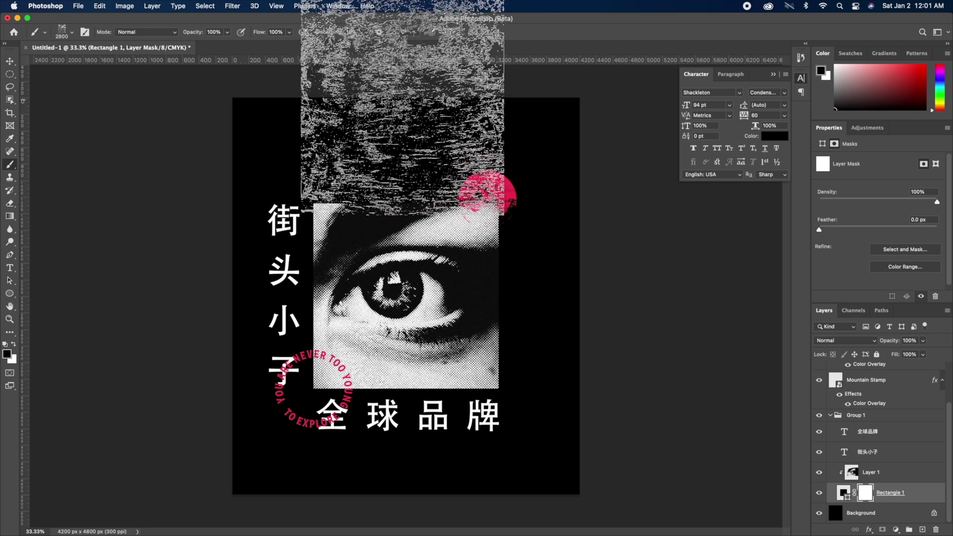
{"action": "key", "text": "bracketright"}
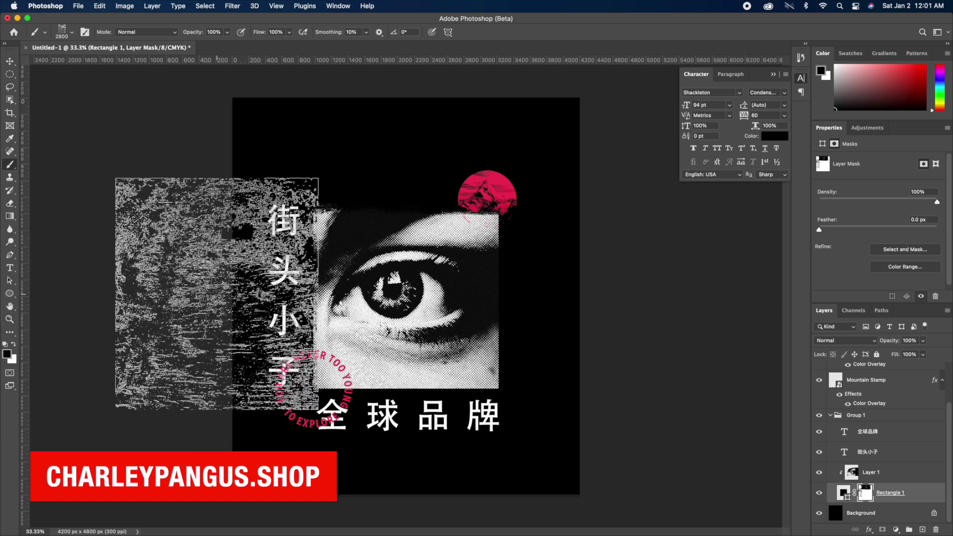
{"action": "left_click_drag", "start_coordinate": [214, 282], "coordinate": [377, 154]}
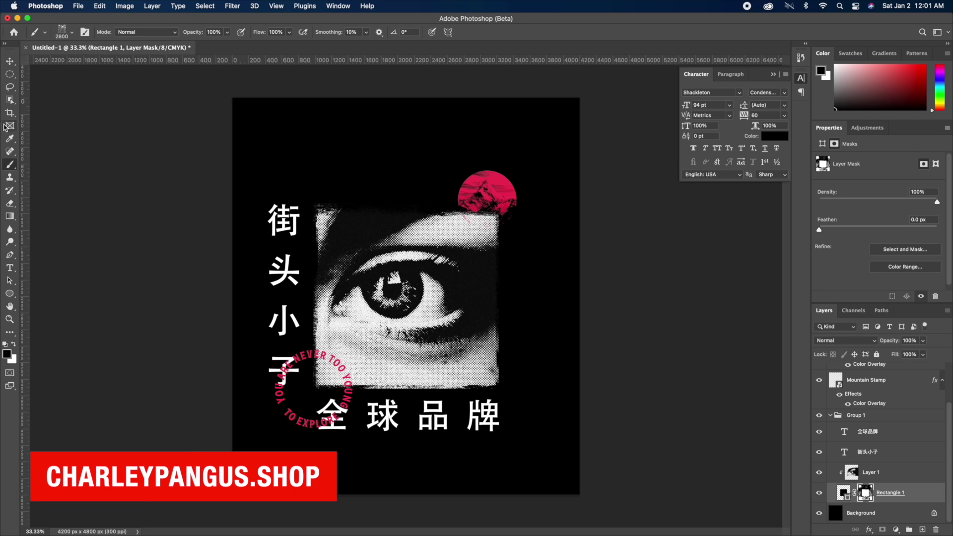
Return to the Move tool and select the mountains layer.
{"action": "left_click", "coordinate": [9, 62]}
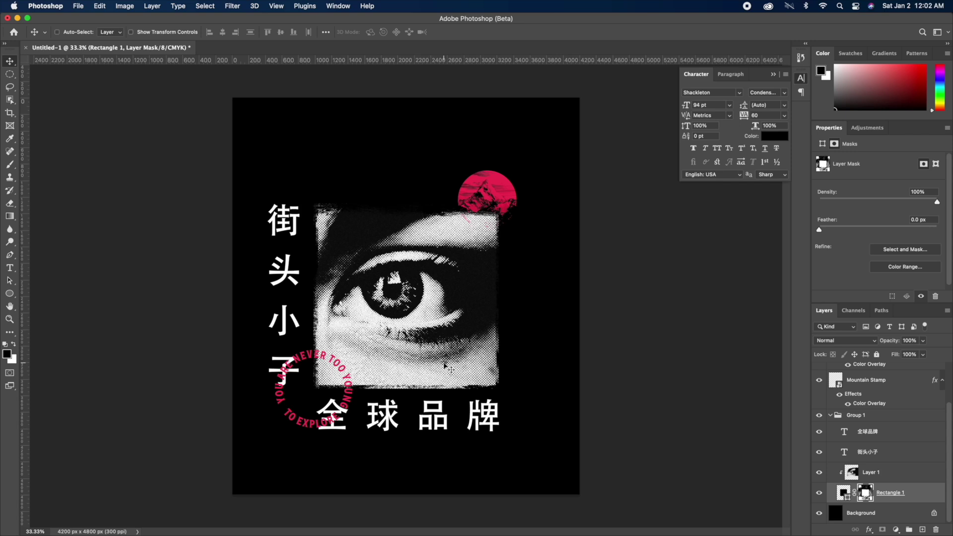
{"action": "scroll", "coordinate": [846, 393], "scroll_direction": "up", "scroll_amount": 2}
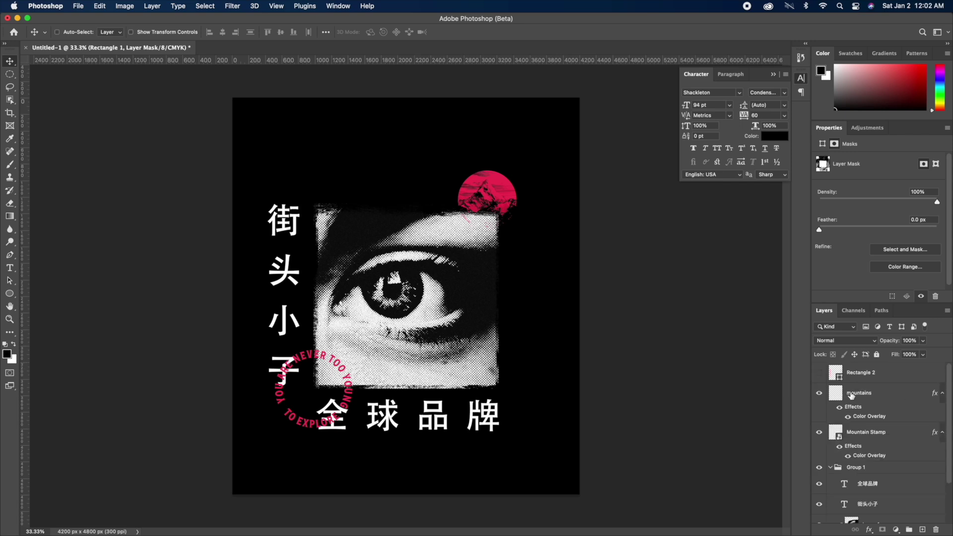
{"action": "left_click", "coordinate": [855, 396]}
{"action": "scroll", "coordinate": [854, 400], "scroll_direction": "down", "scroll_amount": 2}
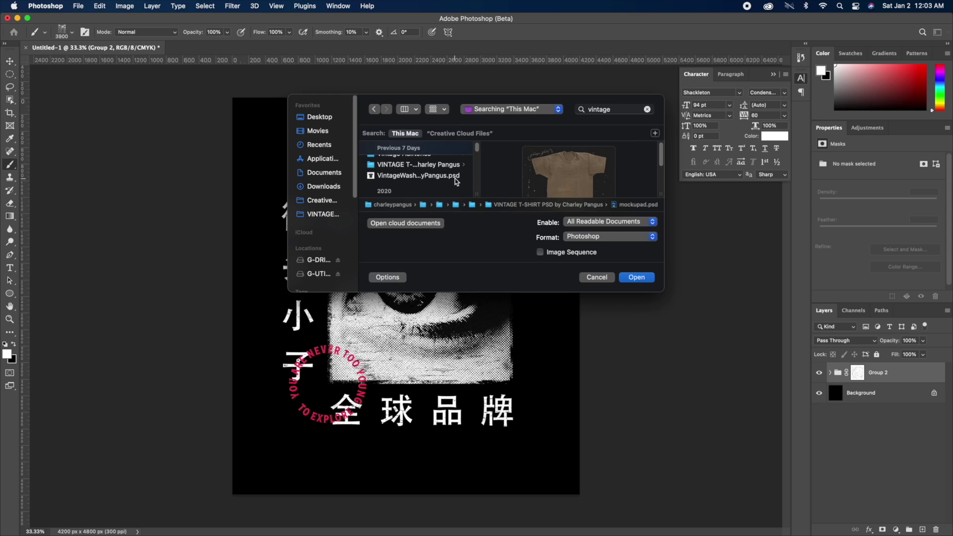
Open the VintageWashTshirtMock PSD with its embedded profile discarded, and hide the Credits and placeholder artwork layers.
{"action": "left_click", "coordinate": [441, 178]}
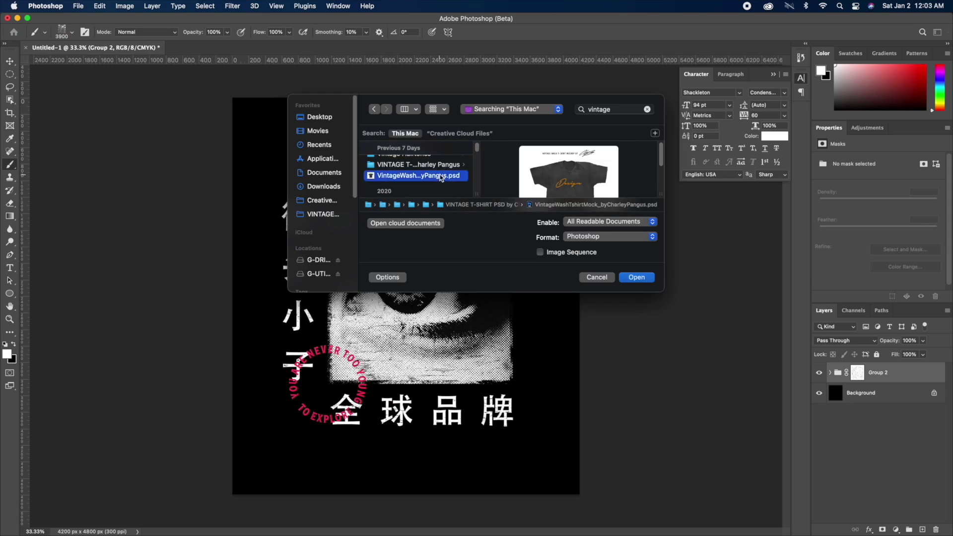
{"action": "left_click", "coordinate": [635, 277]}
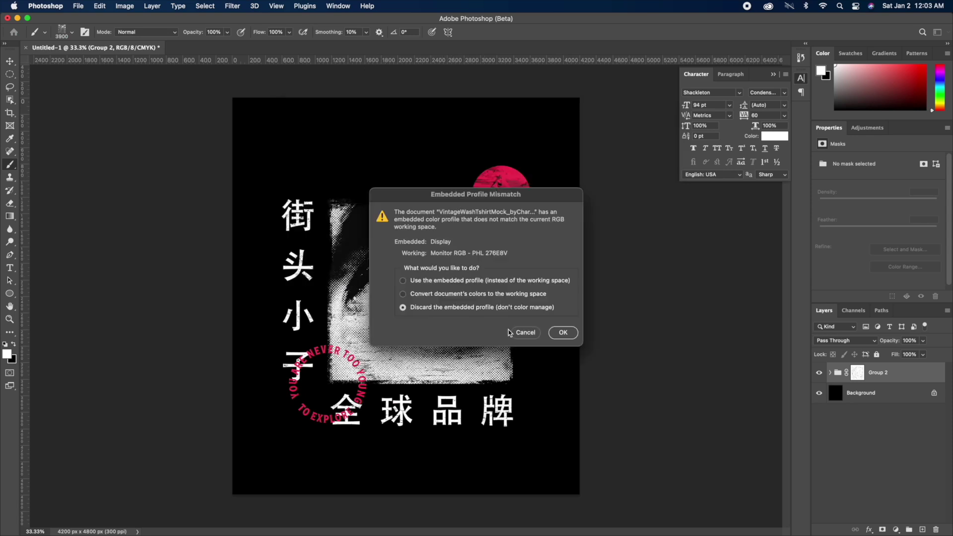
{"action": "left_click", "coordinate": [563, 333]}
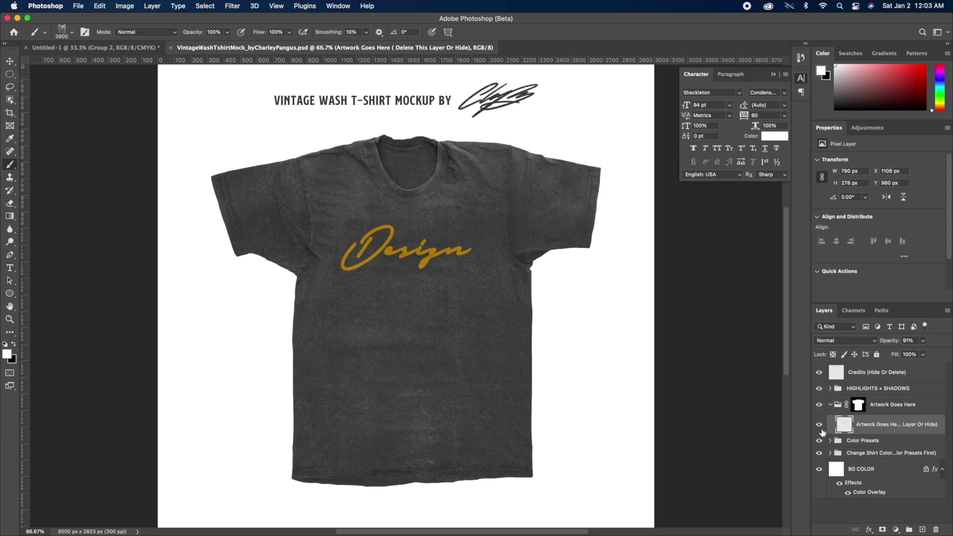
{"action": "left_click", "coordinate": [819, 374]}
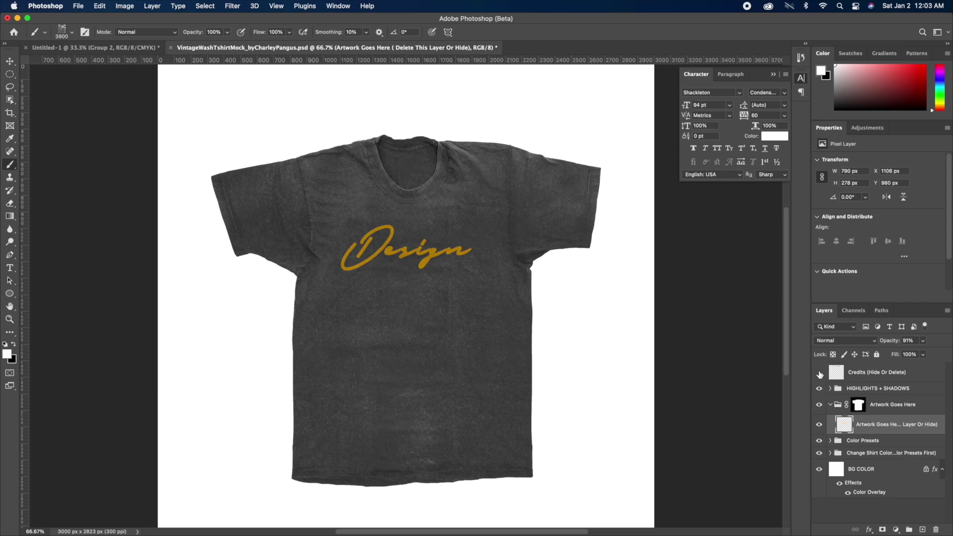
{"action": "left_click", "coordinate": [819, 424]}
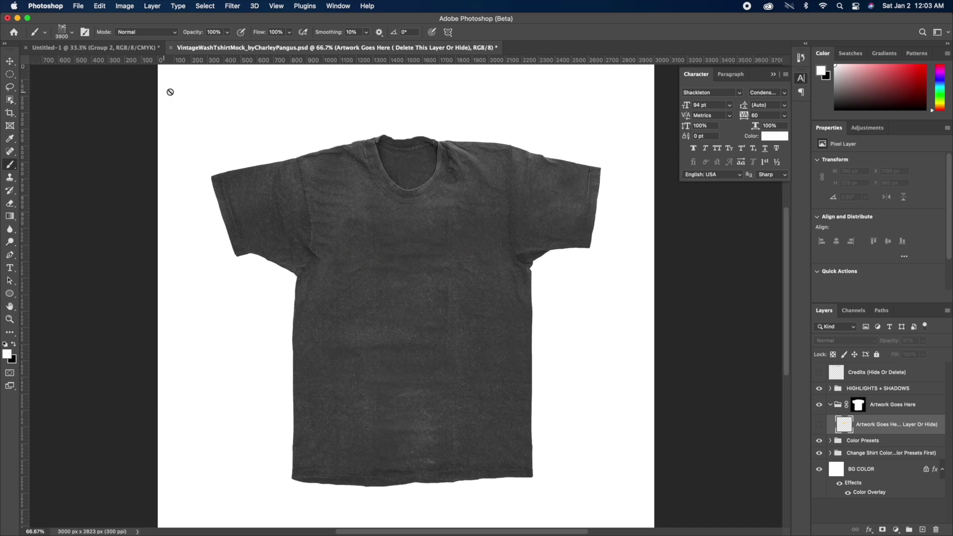
Hide the poster's black Background, copy the whole canvas merged, and paste it into the mockup's artwork group.
{"action": "left_click", "coordinate": [130, 50]}
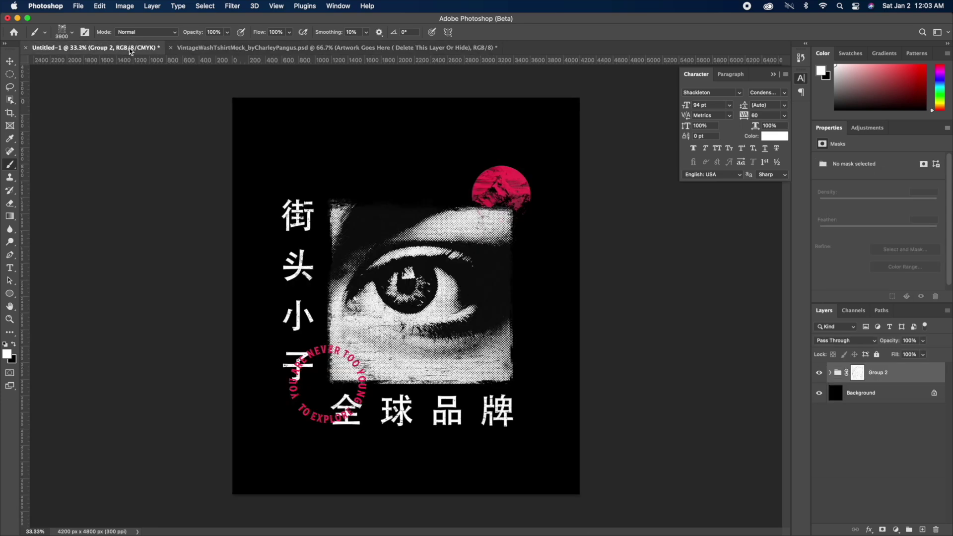
{"action": "left_click", "coordinate": [819, 397]}
{"action": "key", "text": "super+a"}
{"action": "left_click", "coordinate": [100, 6]}
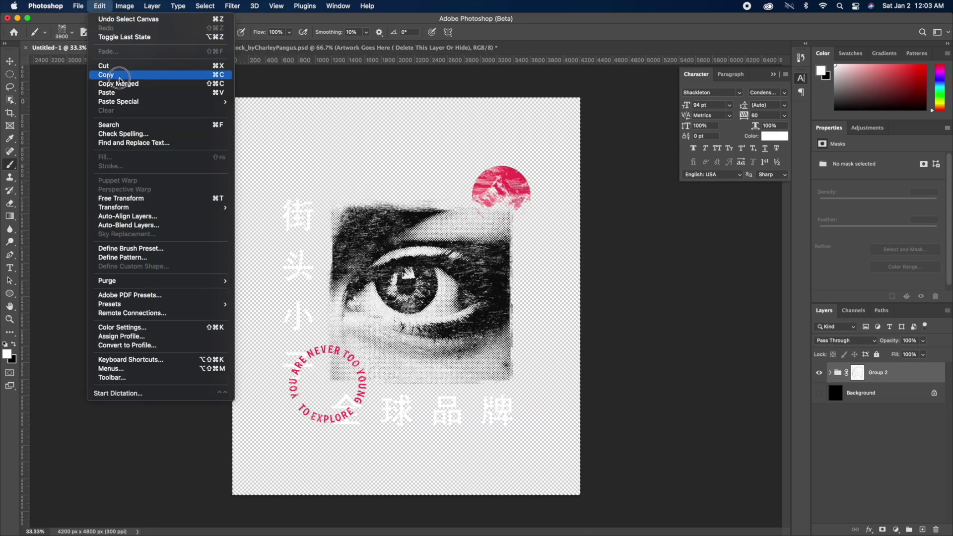
{"action": "left_click", "coordinate": [119, 83]}
{"action": "left_click", "coordinate": [278, 47]}
{"action": "key", "text": "super+v"}
Scale the pasted artwork to about 1044 px wide and place it on the shirt's chest.
{"action": "key", "text": "super+t"}
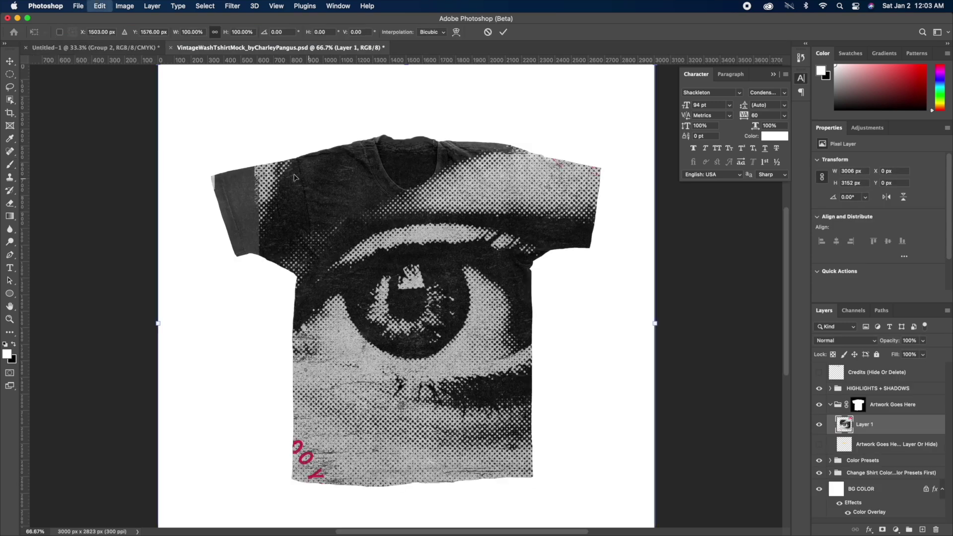
{"action": "left_click_drag", "start_coordinate": [249, 128], "coordinate": [341, 214]}
{"action": "left_click_drag", "start_coordinate": [255, 186], "coordinate": [455, 344]}
{"action": "left_click_drag", "start_coordinate": [499, 430], "coordinate": [395, 302]}
{"action": "left_click_drag", "start_coordinate": [472, 237], "coordinate": [501, 209]}
{"action": "left_click_drag", "start_coordinate": [448, 264], "coordinate": [450, 268]}
{"action": "key", "text": "Return"}
Nudge the artwork slightly up to about X 1009, Y 899 px and set its blend mode to Screen.
{"action": "key", "text": "b"}
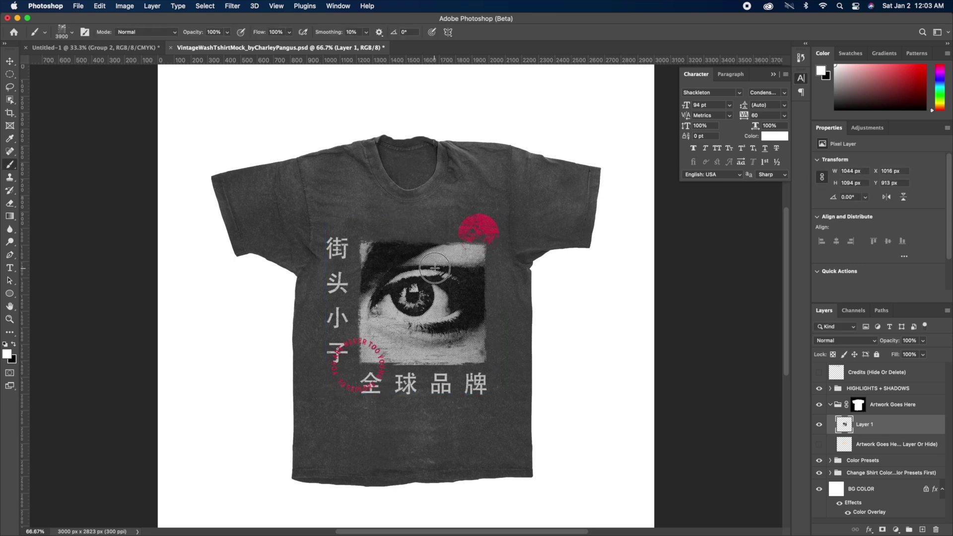
{"action": "left_click", "coordinate": [437, 265]}
{"action": "key", "text": "super+z"}
{"action": "key", "text": "v"}
{"action": "left_click_drag", "start_coordinate": [424, 285], "coordinate": [422, 282]}
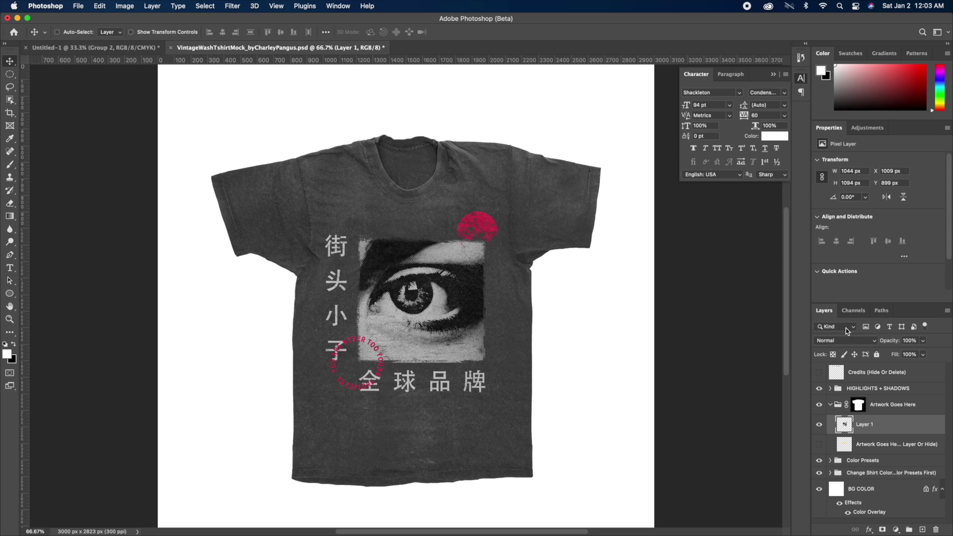
{"action": "left_click", "coordinate": [840, 341]}
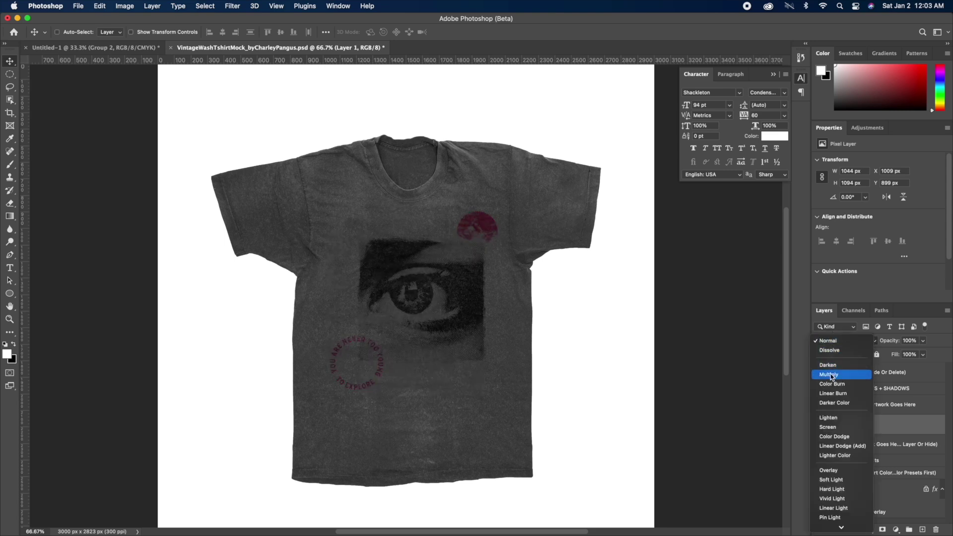
{"action": "left_click", "coordinate": [827, 426]}
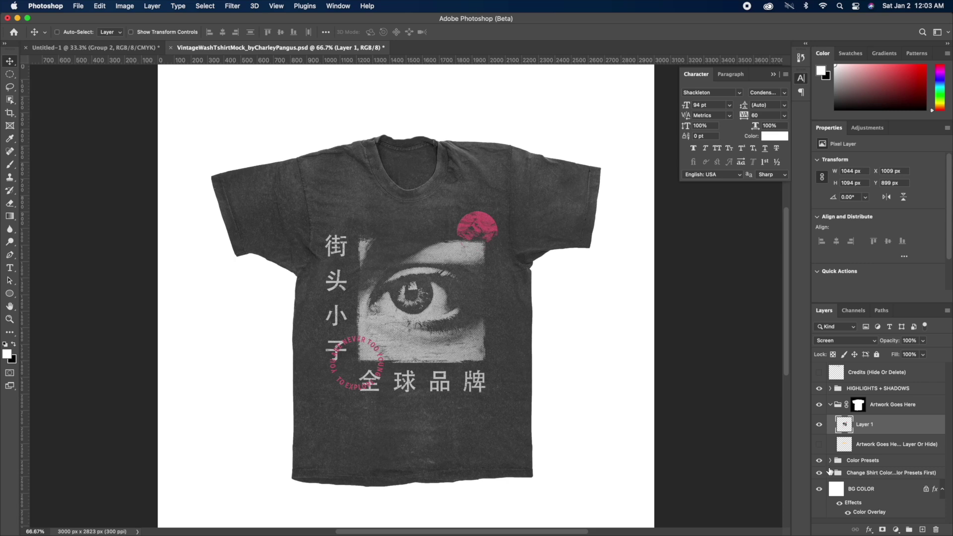
Hide the Color Presets group and change the shirt's solid color fill to a darker grey, about #282828.
{"action": "left_click", "coordinate": [830, 473]}
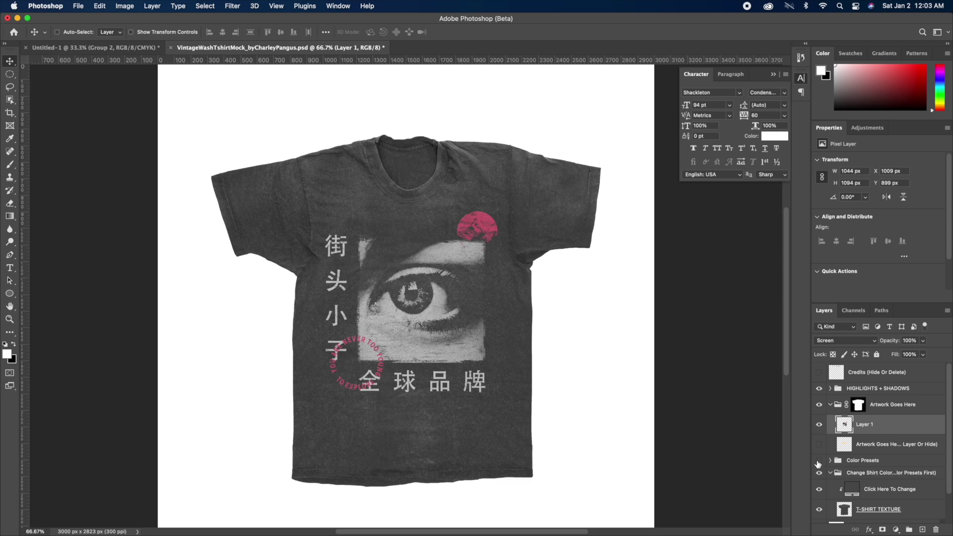
{"action": "left_click", "coordinate": [819, 461]}
{"action": "scroll", "coordinate": [843, 479], "scroll_direction": "down", "scroll_amount": 1}
{"action": "double_click", "coordinate": [858, 487]}
{"action": "left_click_drag", "start_coordinate": [386, 287], "coordinate": [349, 312]}
{"action": "left_click_drag", "start_coordinate": [392, 186], "coordinate": [601, 167]}
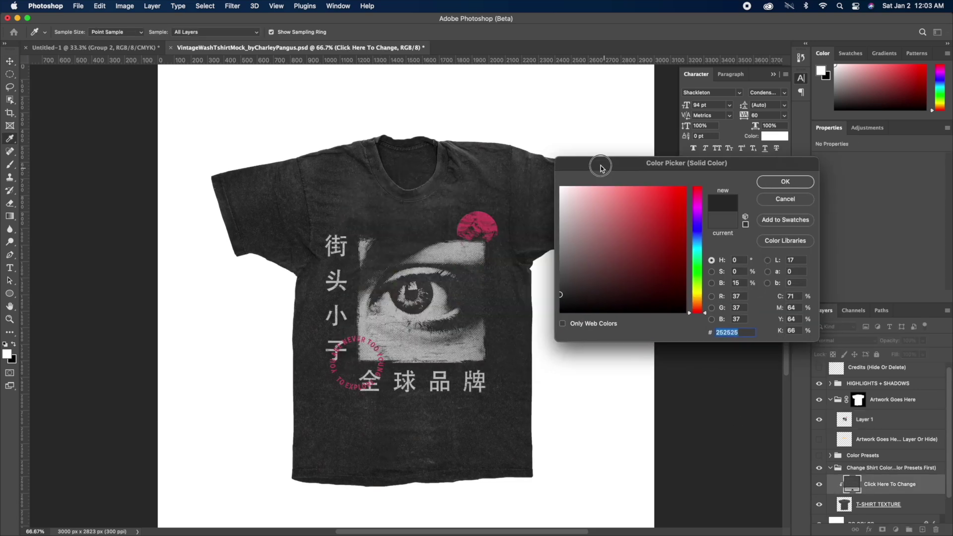
{"action": "left_click_drag", "start_coordinate": [566, 287], "coordinate": [557, 292]}
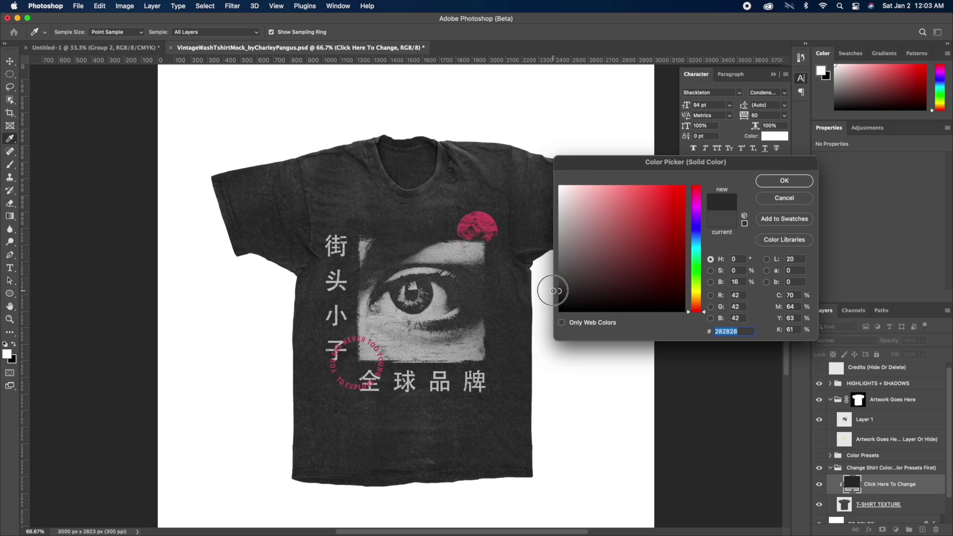
{"action": "left_click", "coordinate": [783, 181]}
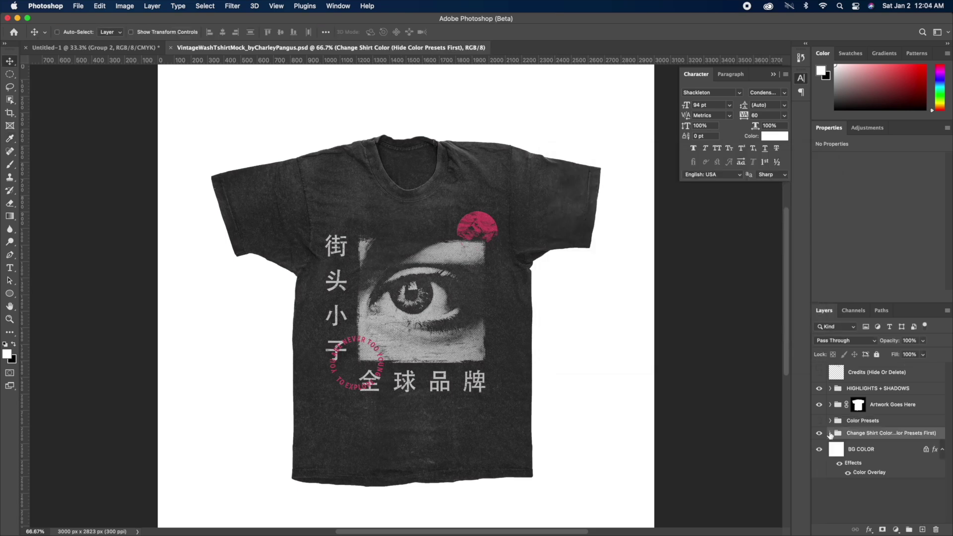
{"action": "left_click", "coordinate": [830, 434]}
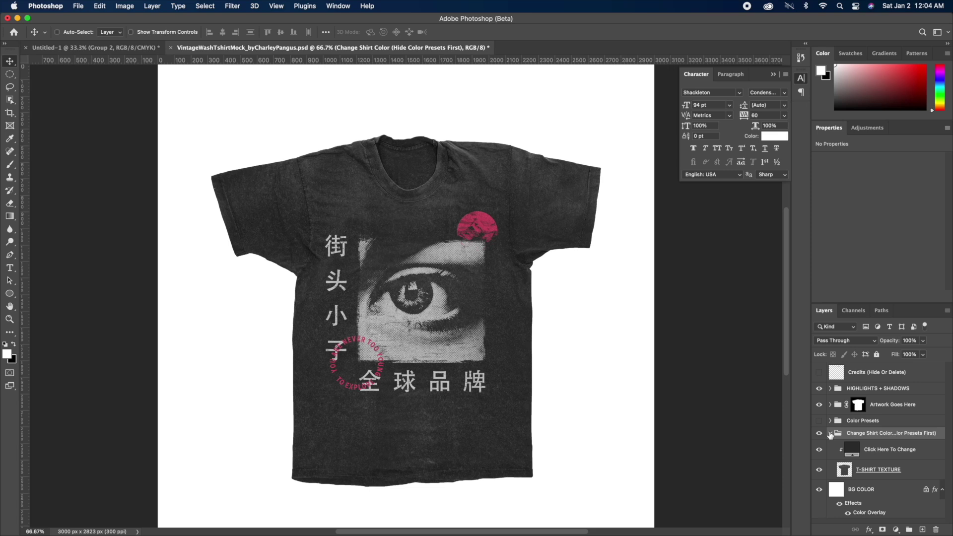
{"action": "left_click", "coordinate": [830, 434]}
Switch back to the Untitled-1 poster document and show its black Background layer.
{"action": "left_click", "coordinate": [96, 47]}
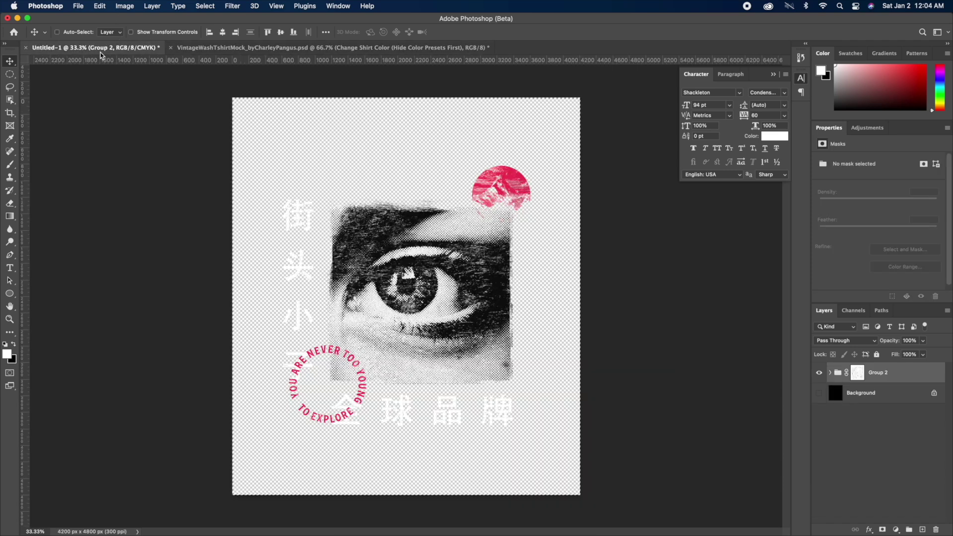
{"action": "left_click", "coordinate": [819, 393]}
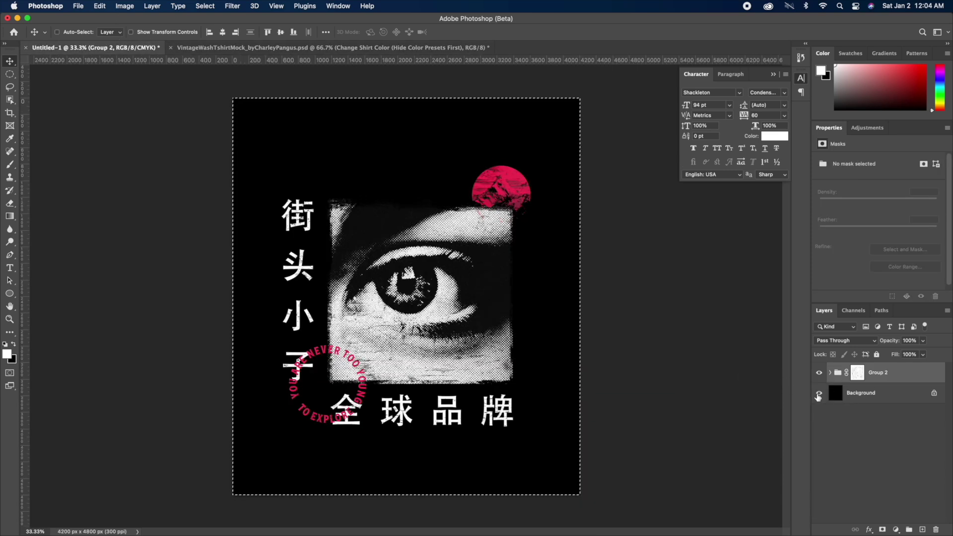
{"action": "key", "text": "super+a"}
Save the poster on the computer's Desktop as a layered Photoshop file with a name beginning YANTUTE_.
{"action": "key", "text": "super+s"}
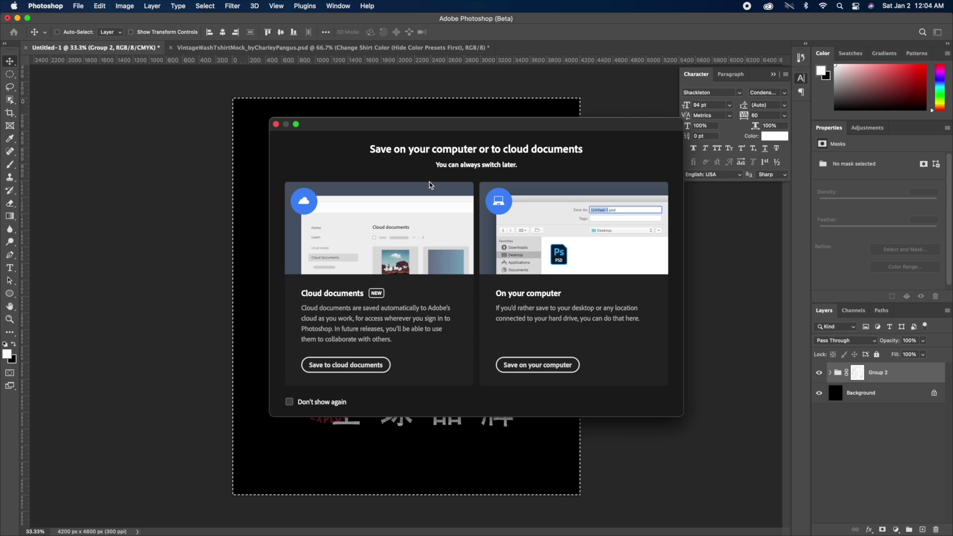
{"action": "left_click", "coordinate": [544, 365]}
{"action": "left_click_drag", "start_coordinate": [424, 95], "coordinate": [527, 130]}
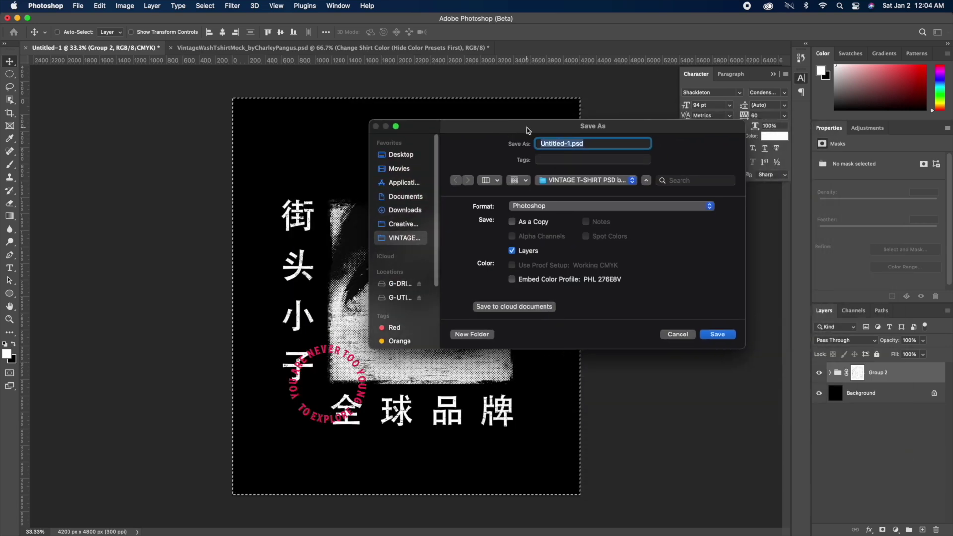
{"action": "key", "text": "BackSpace"}
{"action": "type", "text": "Y"}
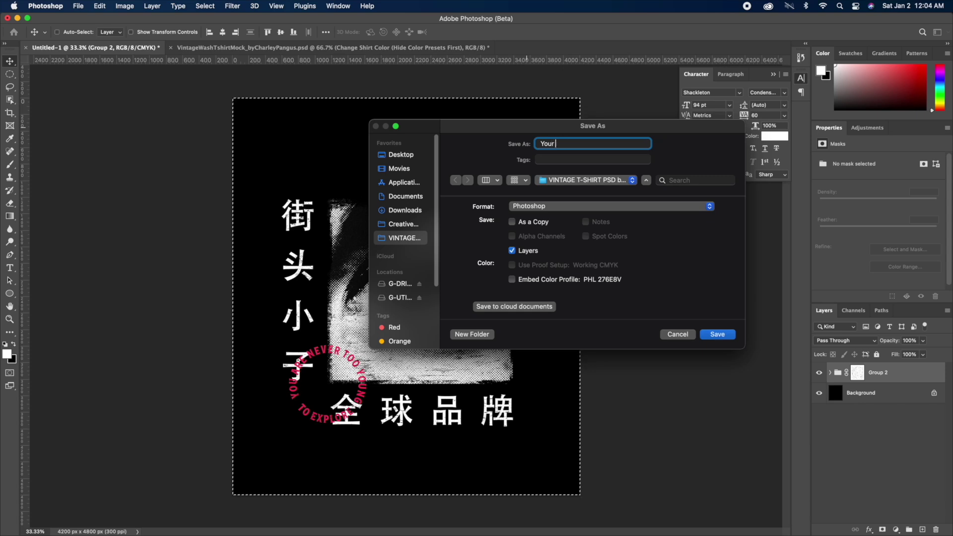
{"action": "type", "text": "ou"}
{"action": "key", "text": "BackSpace"}
{"action": "key", "text": "BackSpace"}
{"action": "key", "text": "BackSpace"}
{"action": "type", "text": "YANTUTE_Artwork"}
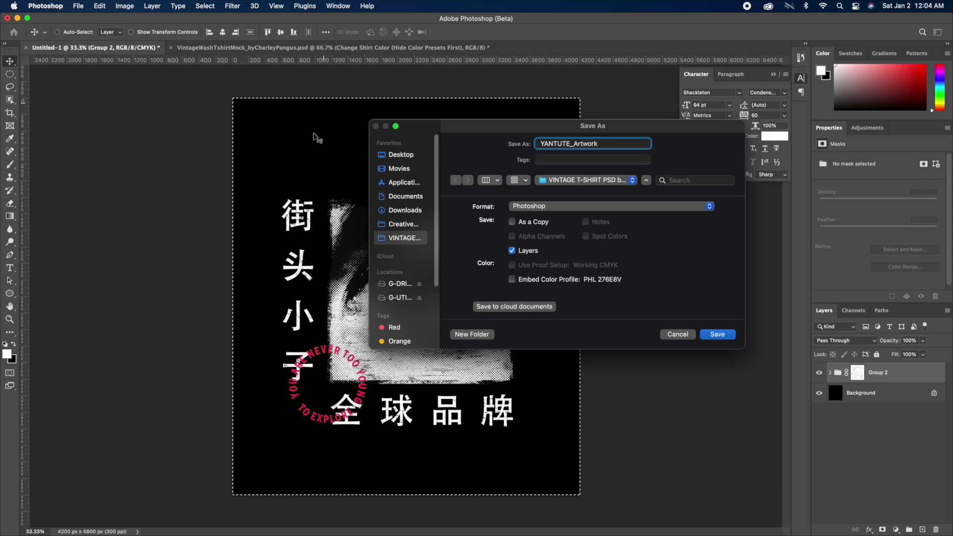
{"action": "left_click", "coordinate": [385, 155]}
{"action": "left_click", "coordinate": [722, 335]}
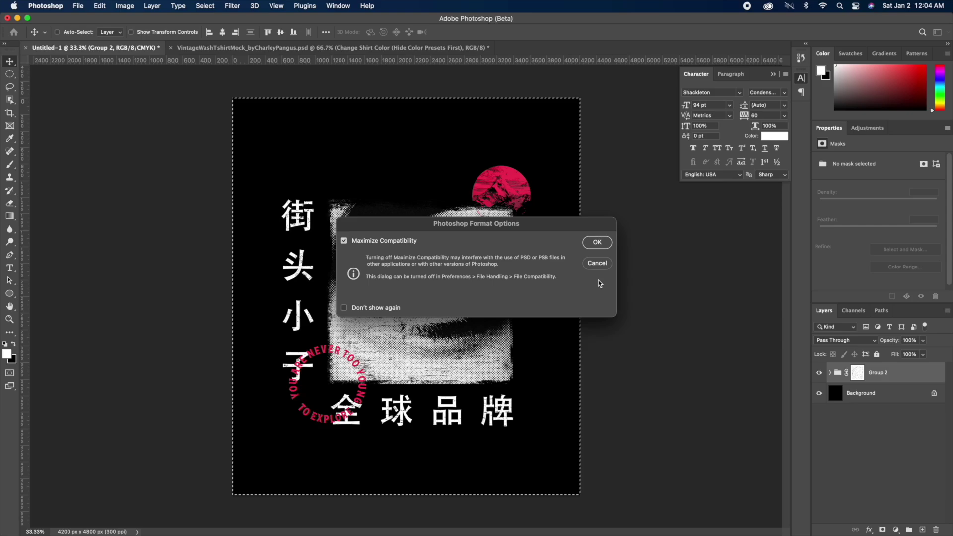